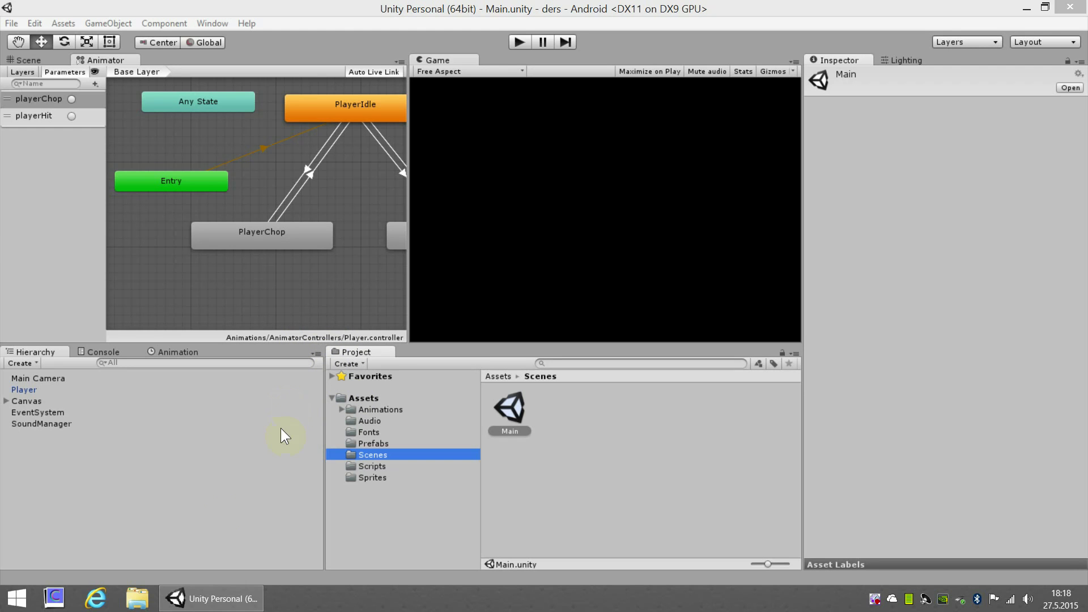
- Search Google in the browser for 'google play publish'
click(96, 598)
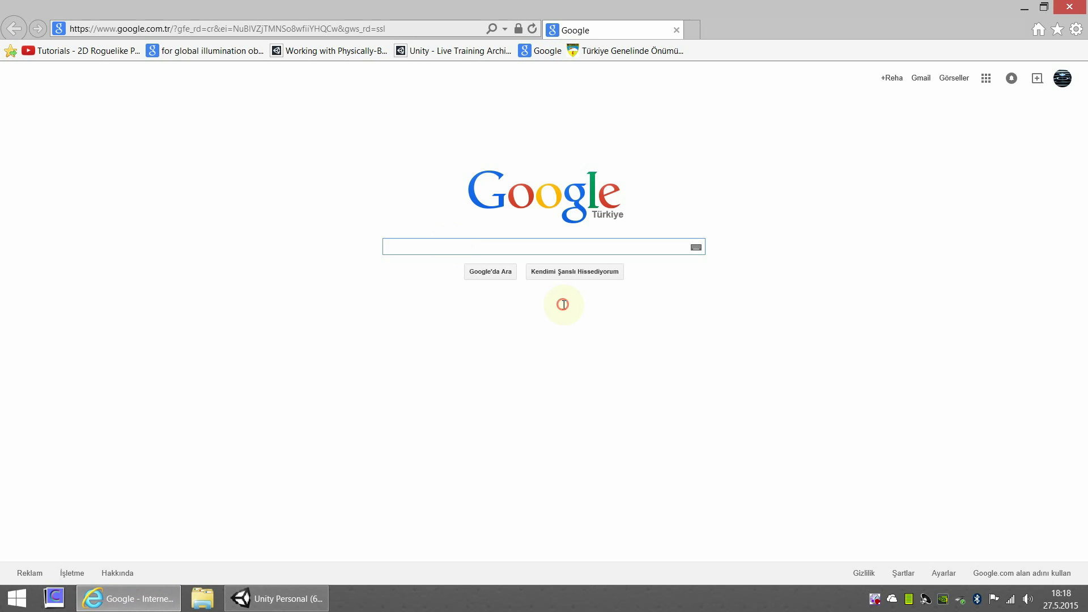
text(go)
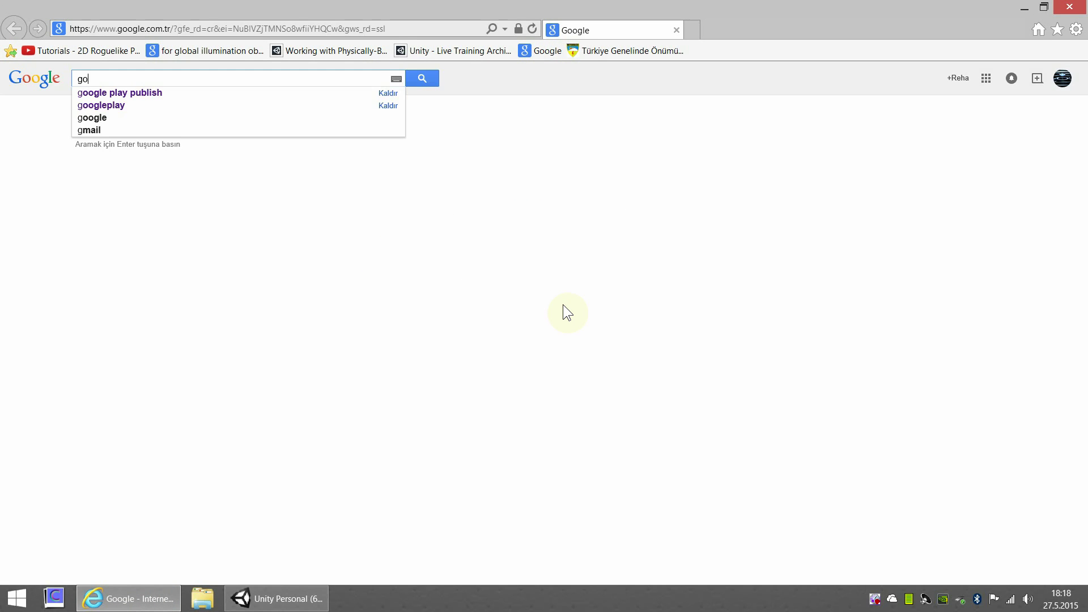
text(g)
key(BackSpace)
text(ogl)
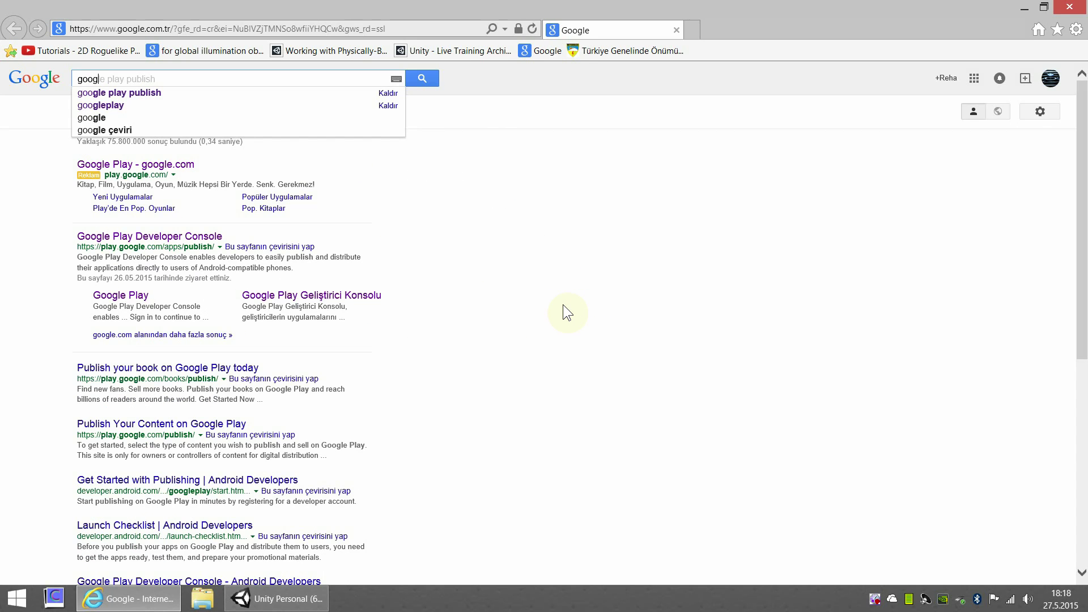
text(e pla)
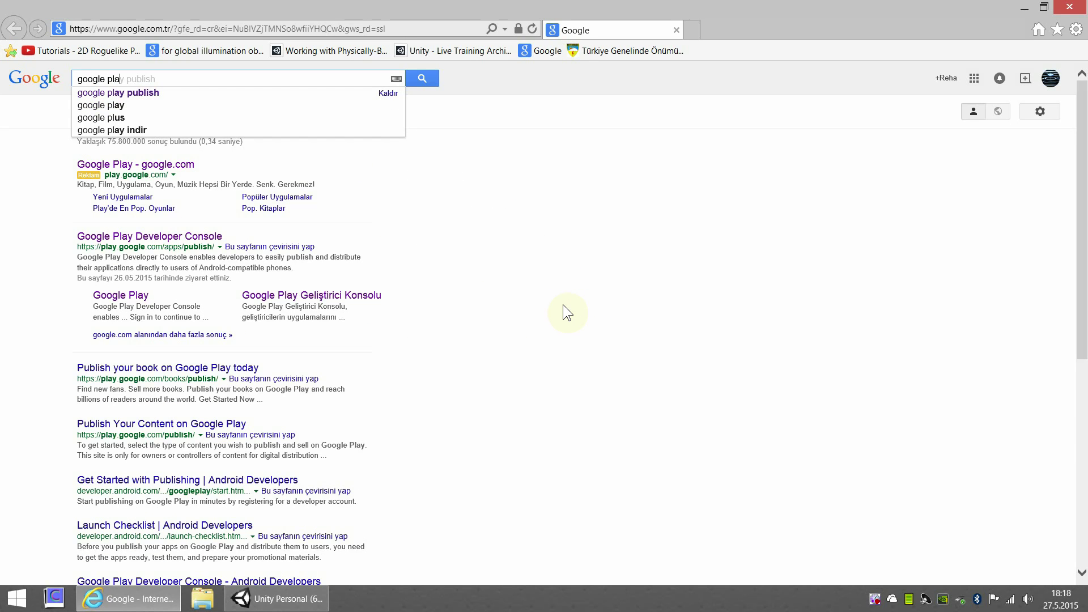
text(y p)
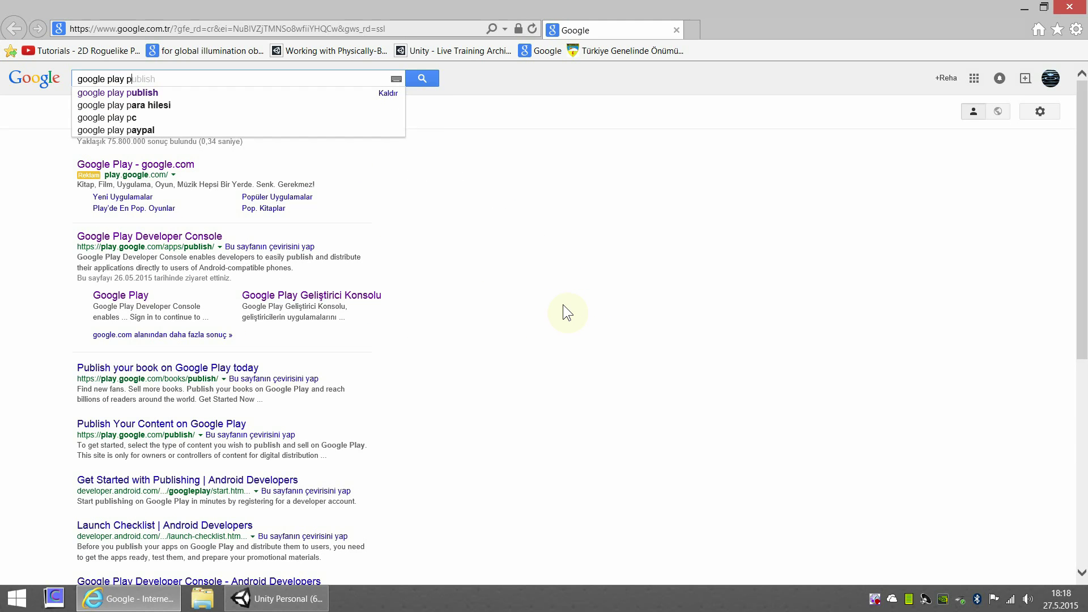
text(ublish)
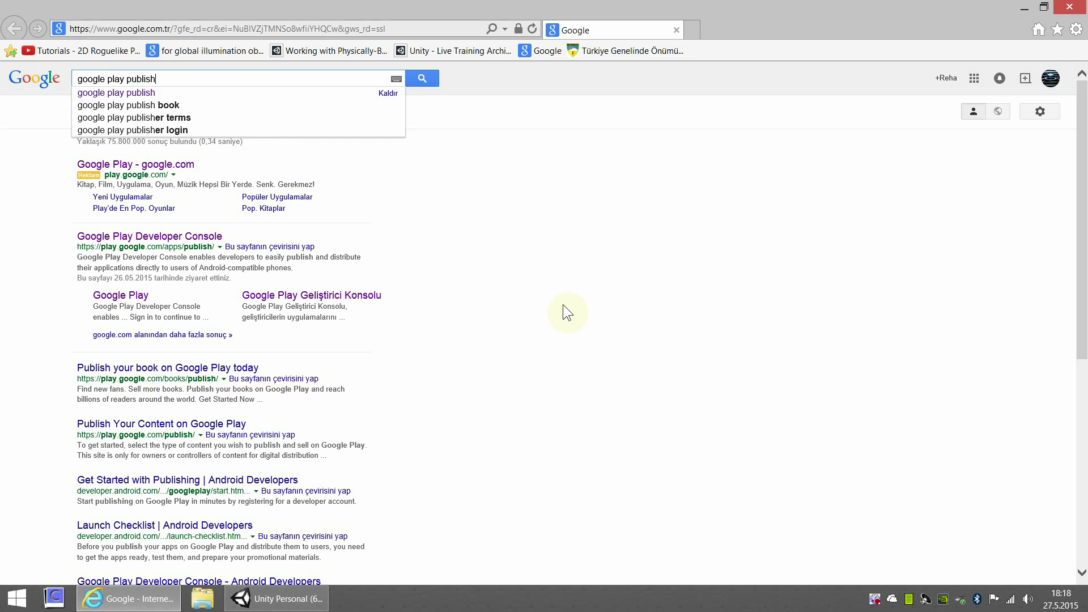
key(Return)
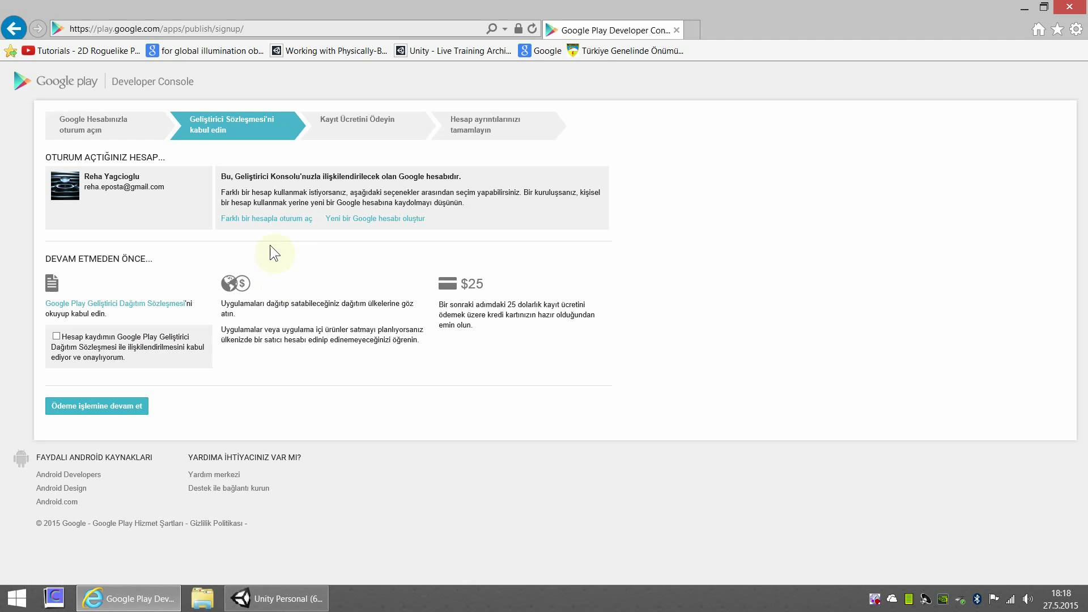
- Sign out, then sign in to the Developer Console with the other Google account and its password
click(260, 221)
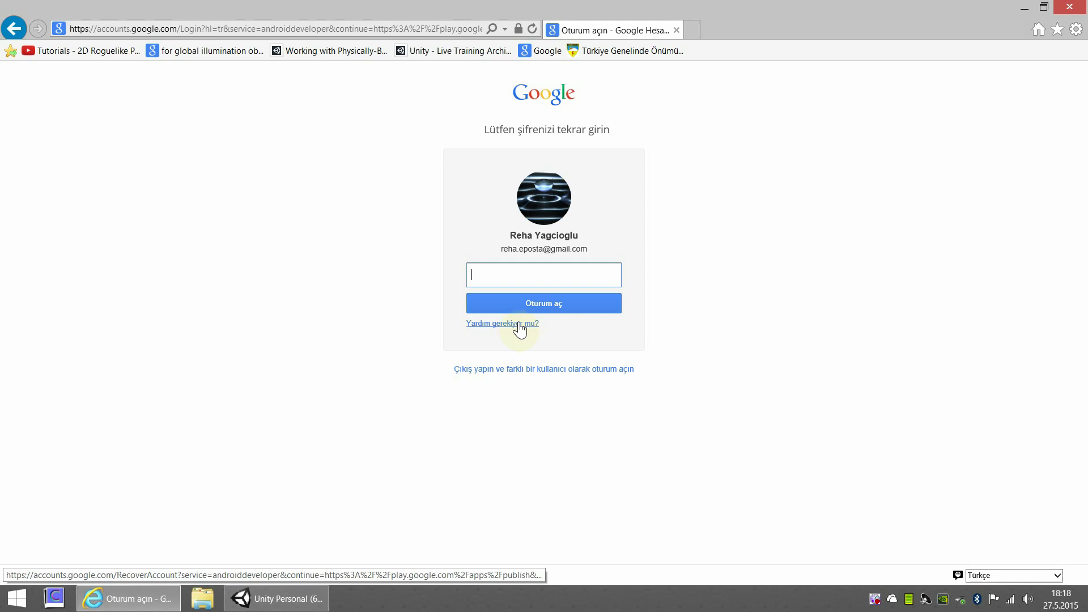
click(527, 369)
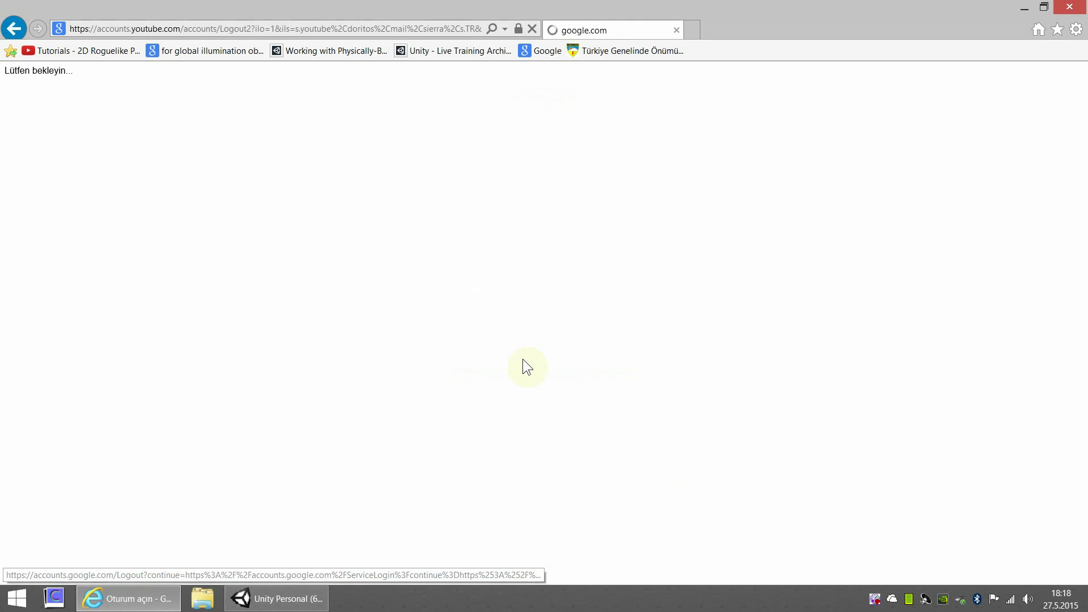
click(649, 253)
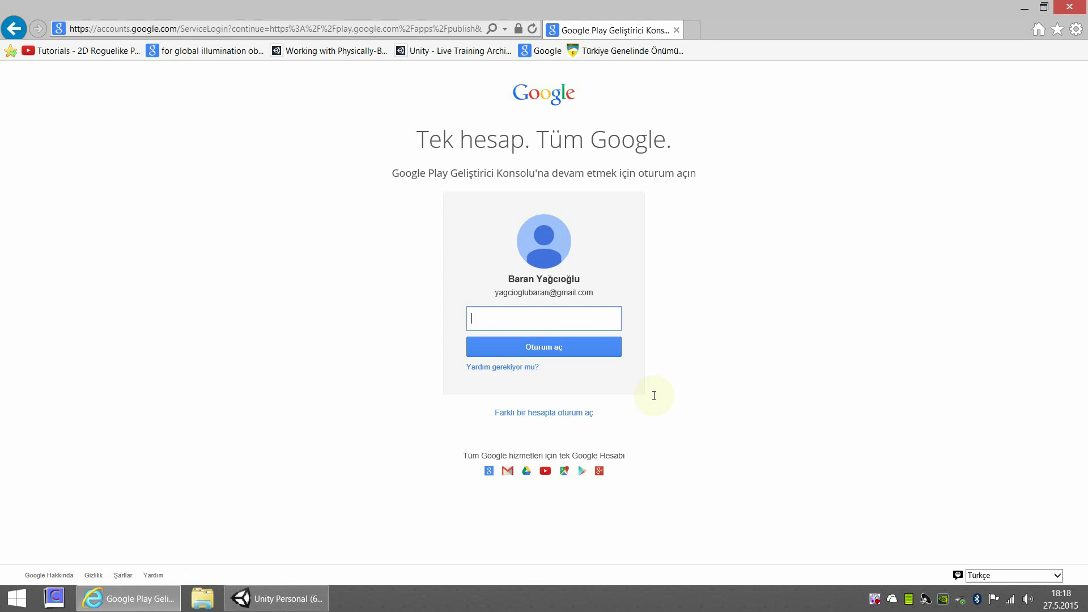
text(•••••••)
text(••••)
key(Return)
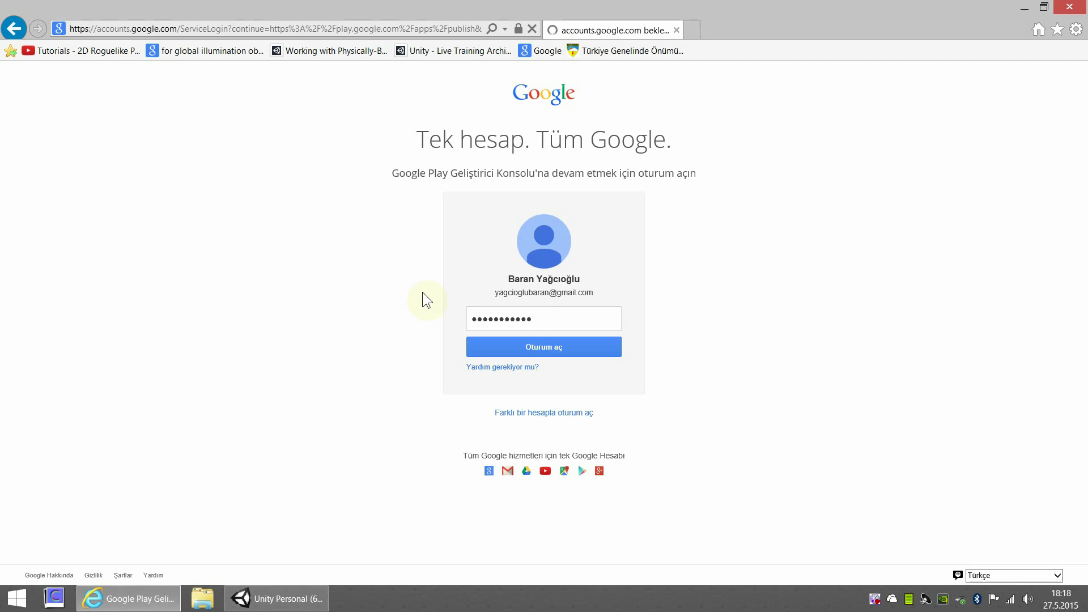
click(527, 347)
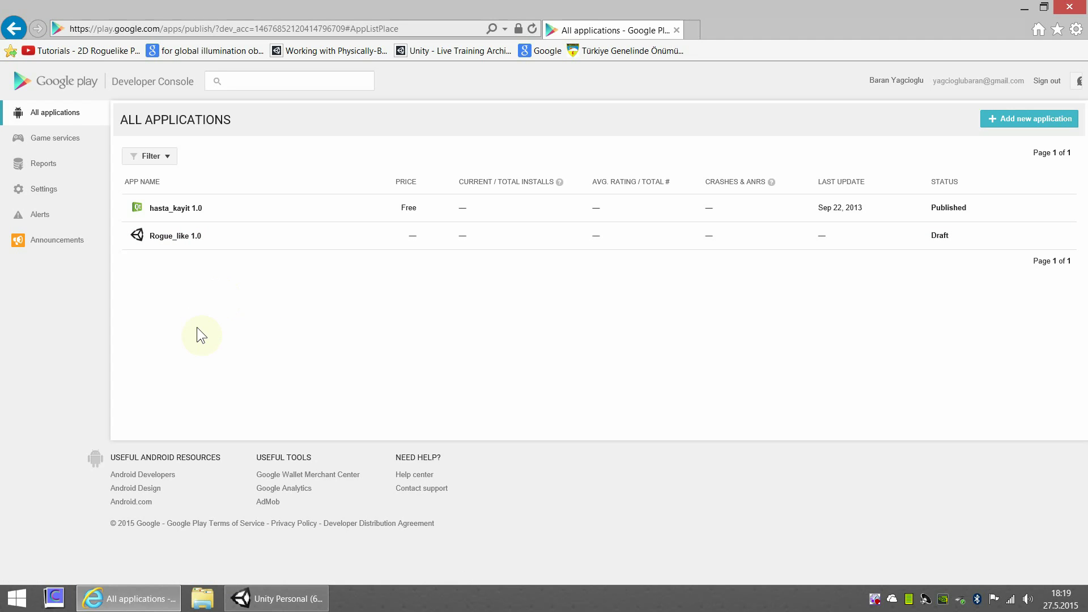
- Open Unity's Build Settings from the File menu and select Android as the platform
click(276, 598)
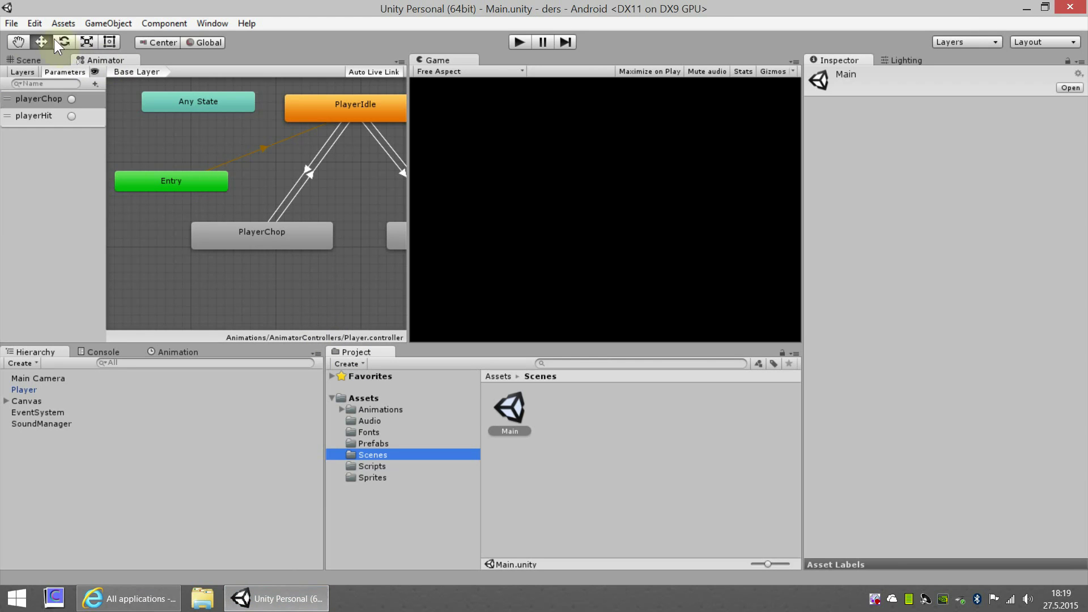
click(16, 24)
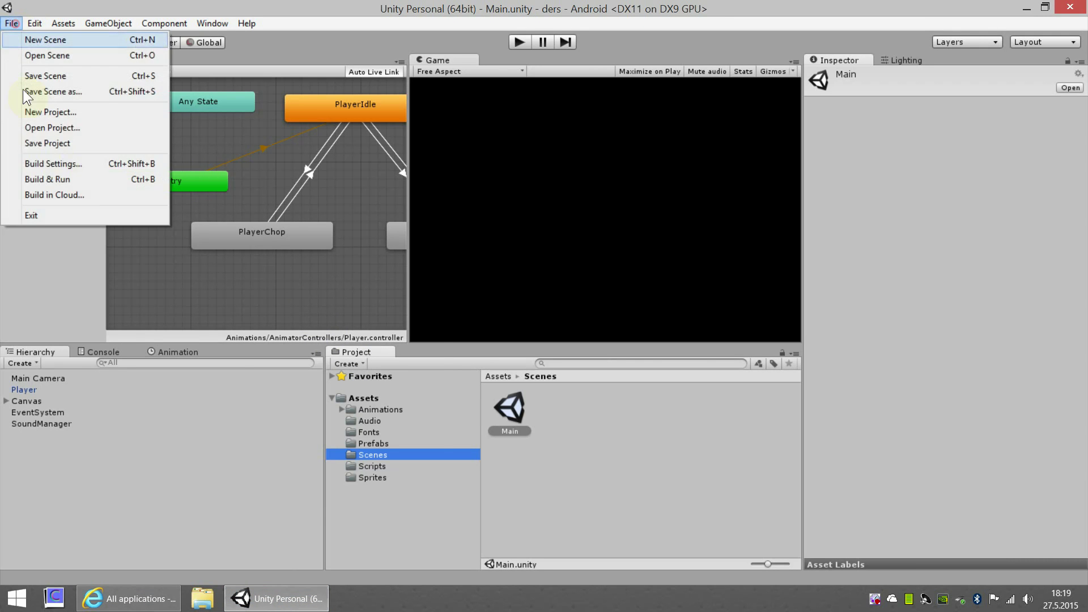
click(58, 166)
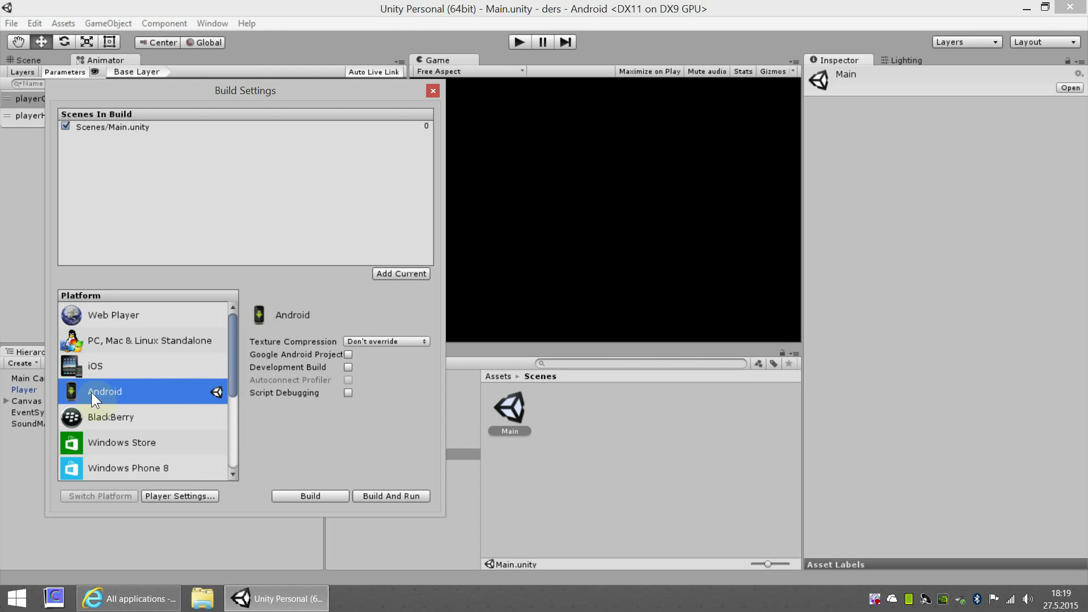
click(155, 332)
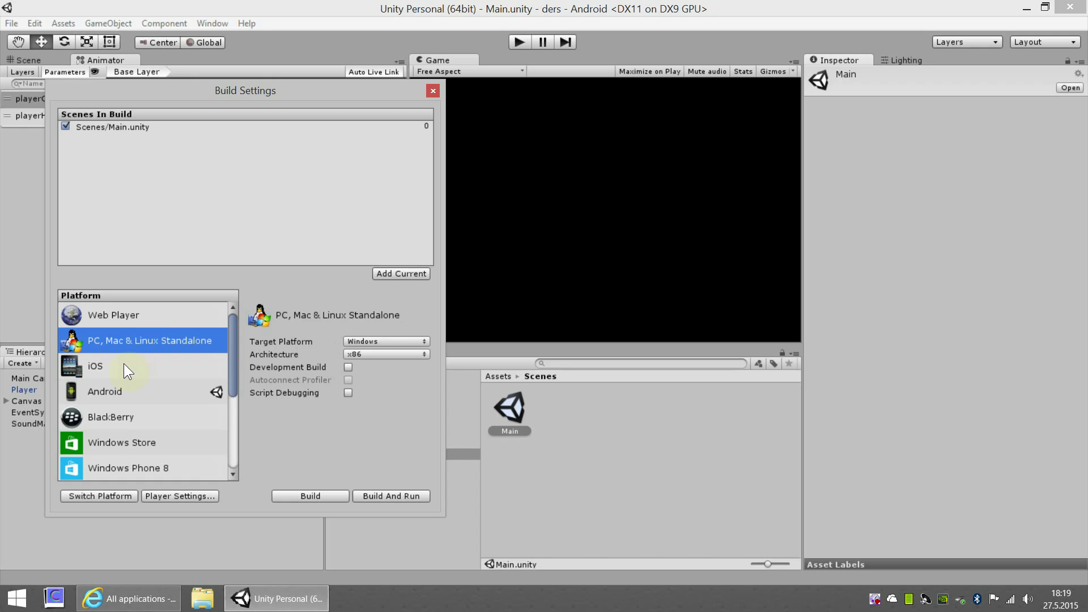
click(117, 417)
click(119, 386)
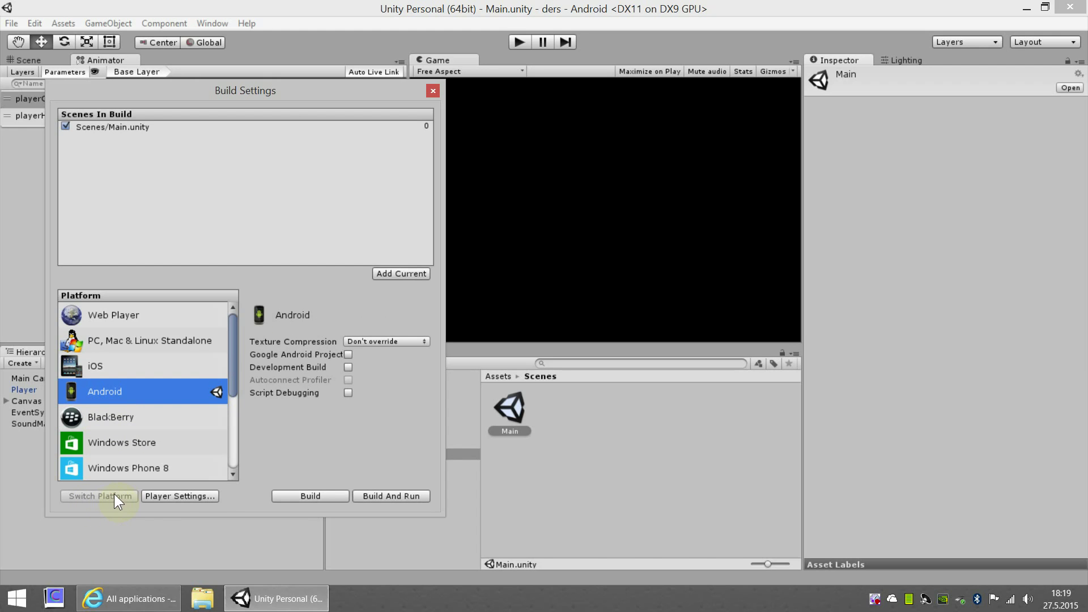
- Open the Android Player Settings and expand Publishing Settings
click(185, 496)
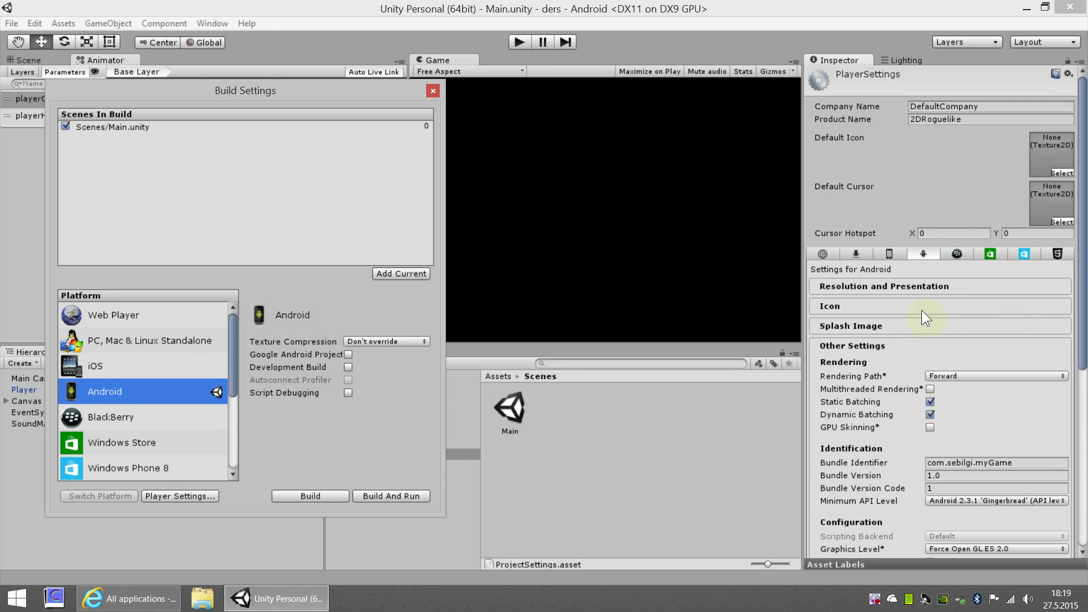
scroll(889, 409, down, 5)
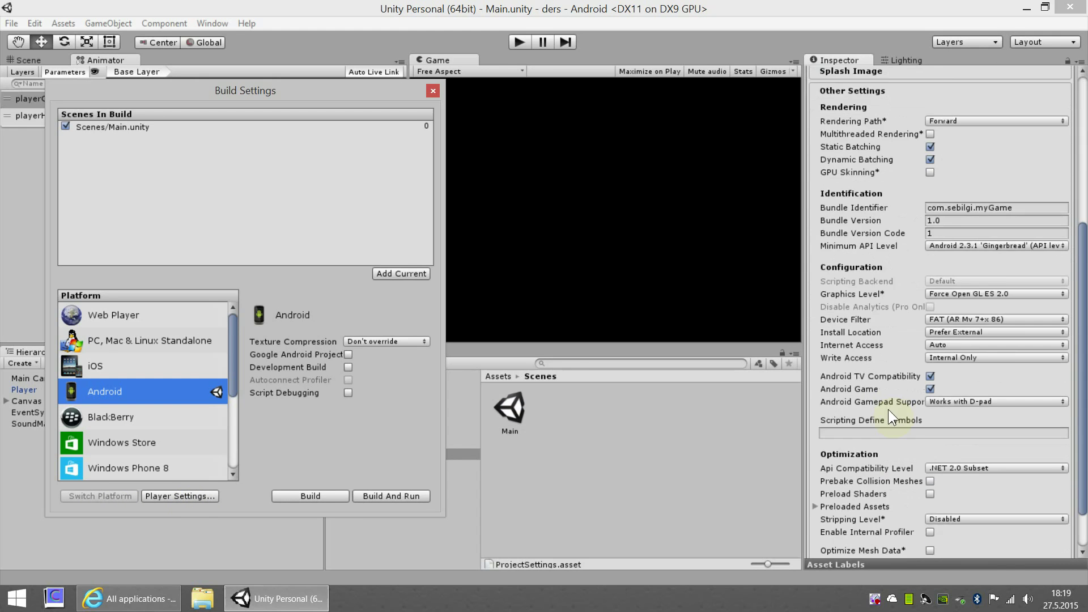
scroll(889, 409, down, 1)
click(873, 535)
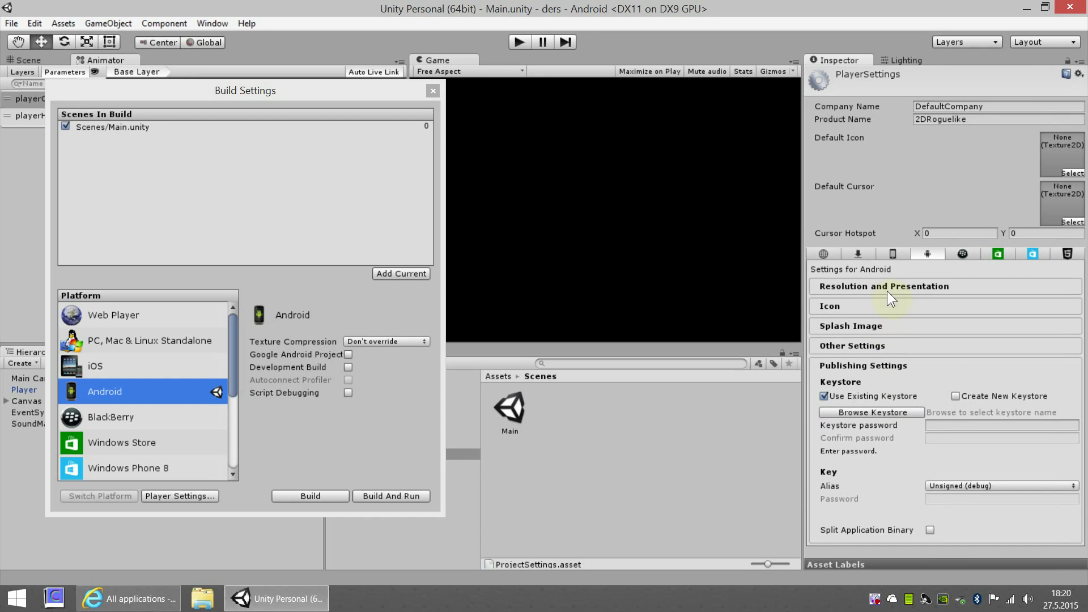
- Expand Resolution and Presentation, Icon, Splash Image, Other Settings, then Publishing Settings again
click(869, 285)
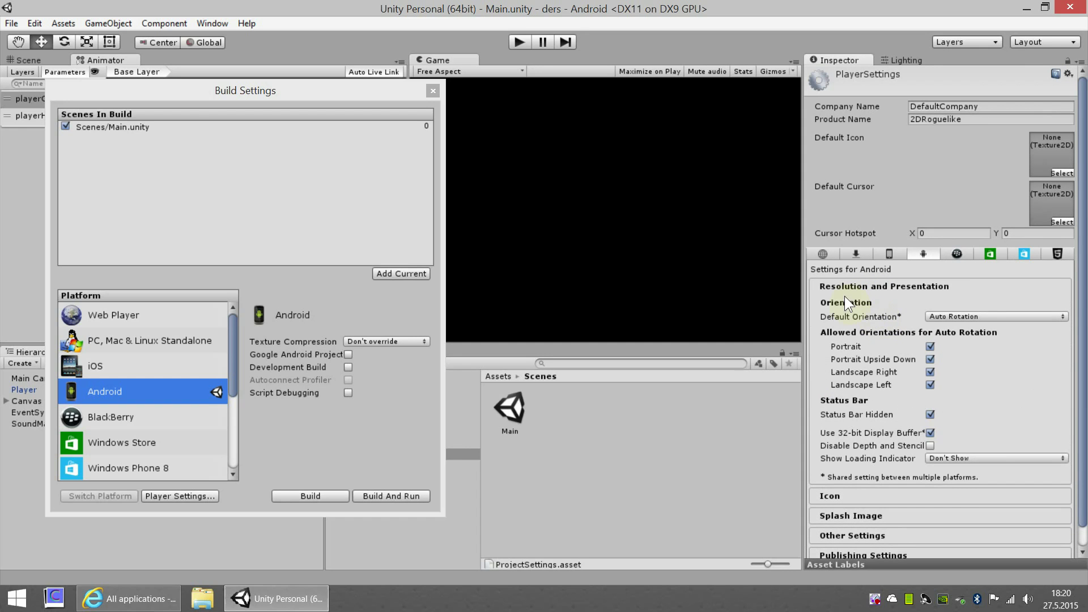
scroll(950, 308, down, 1)
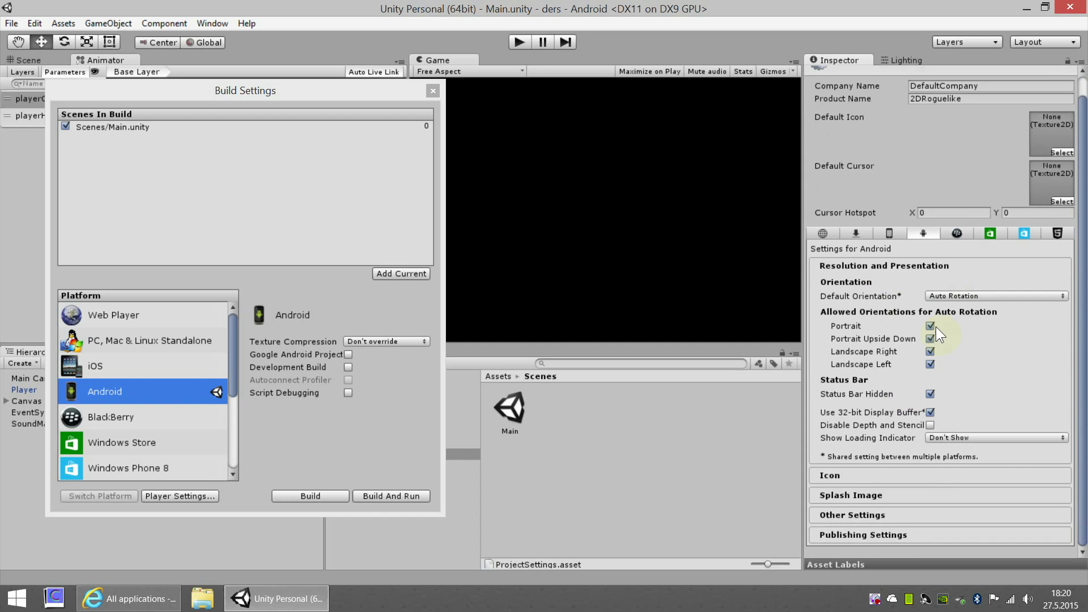
click(832, 476)
scroll(857, 348, down, 8)
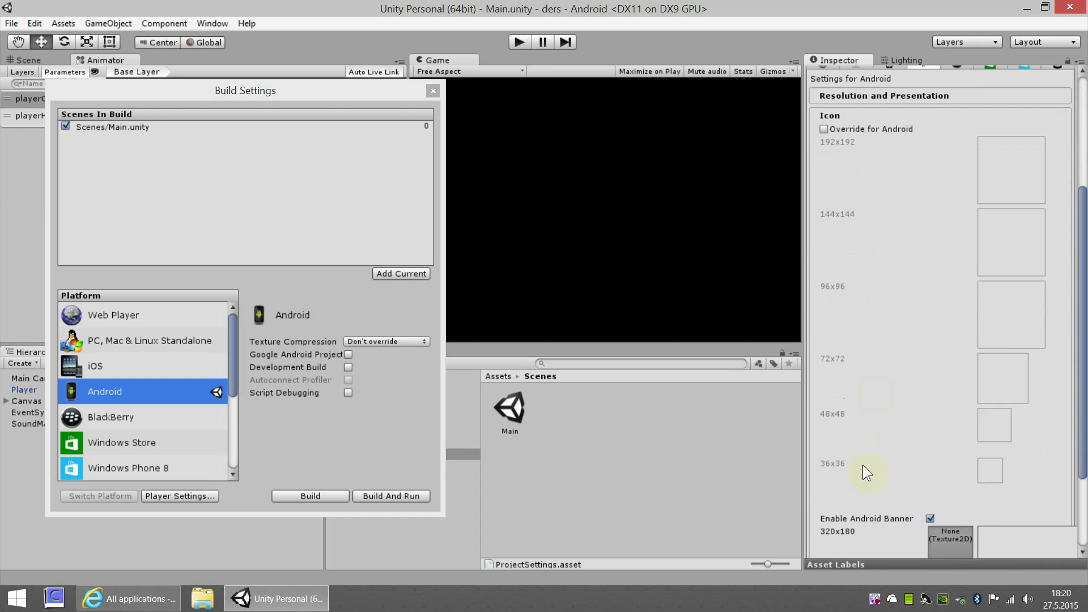
scroll(862, 465, down, 5)
click(856, 494)
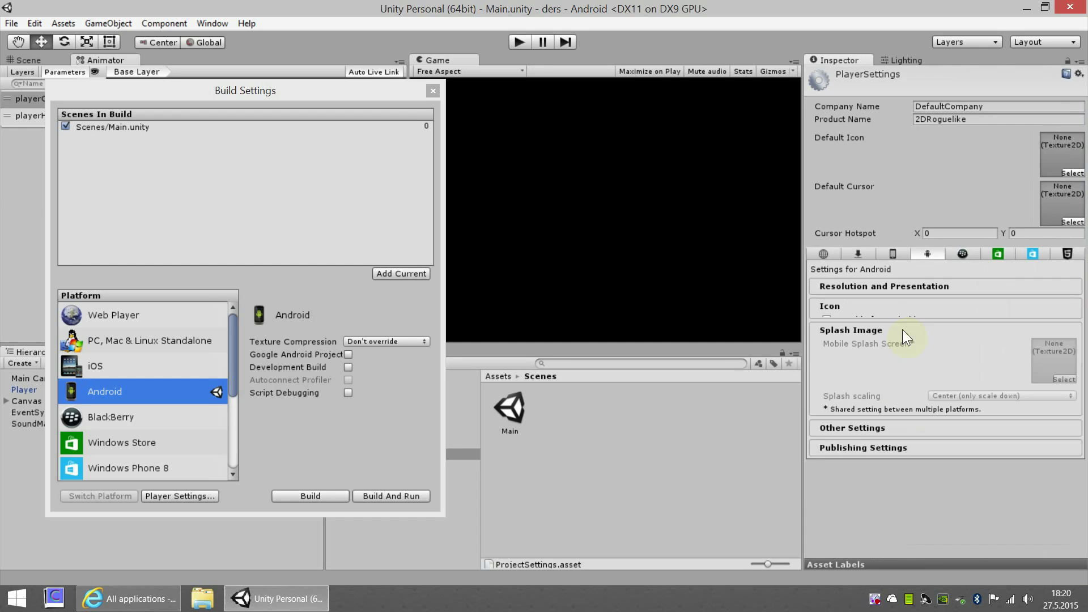
click(863, 421)
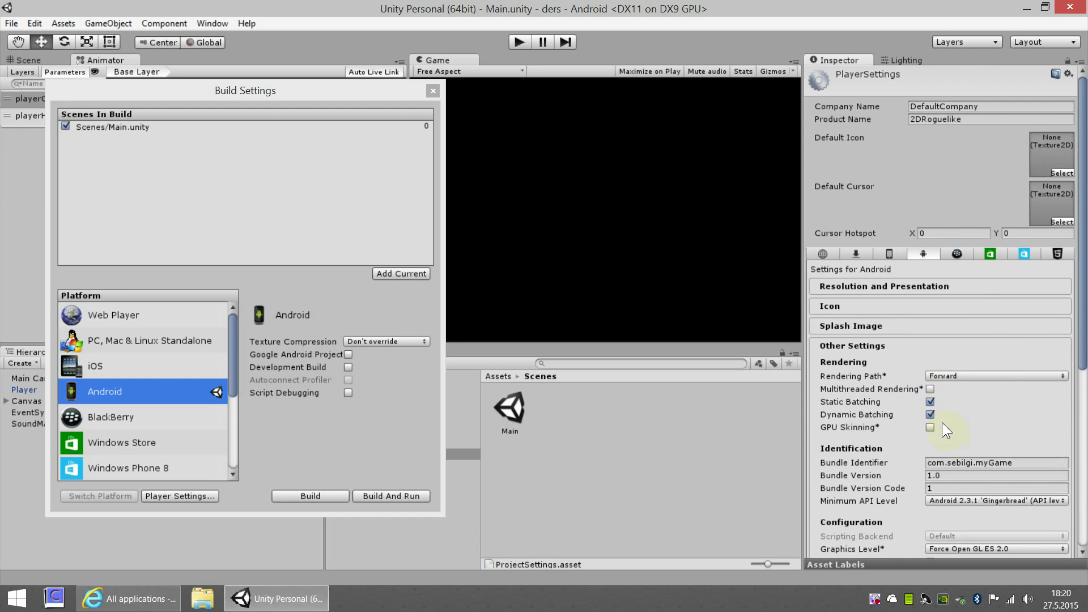
scroll(875, 498, down, 6)
scroll(870, 510, down, 7)
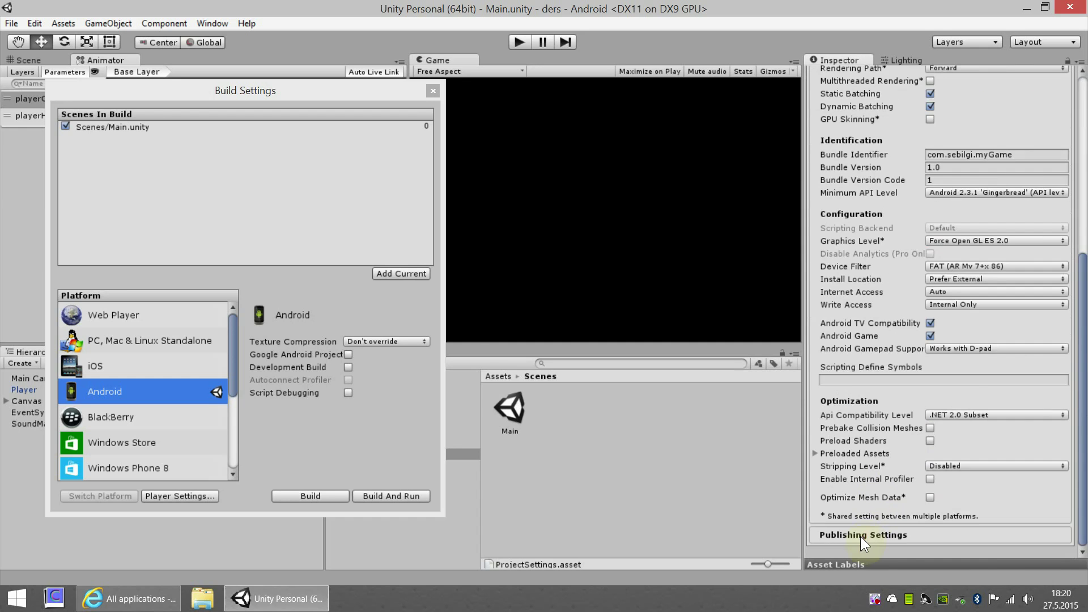
click(860, 536)
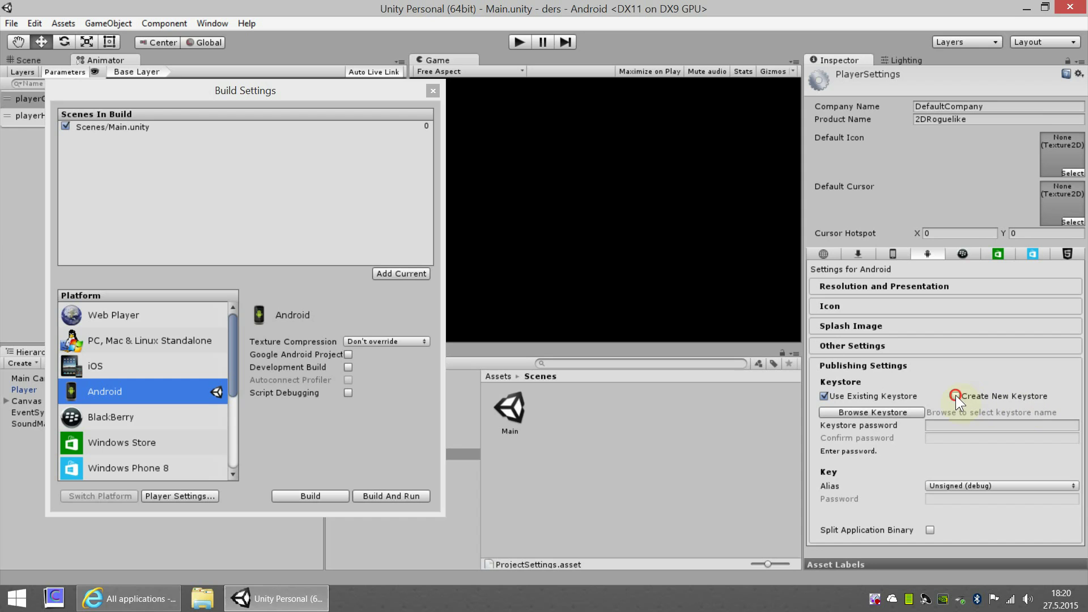
- Create a new keystore named user.keystore in the Desktop (Masaüstü) folder
click(955, 395)
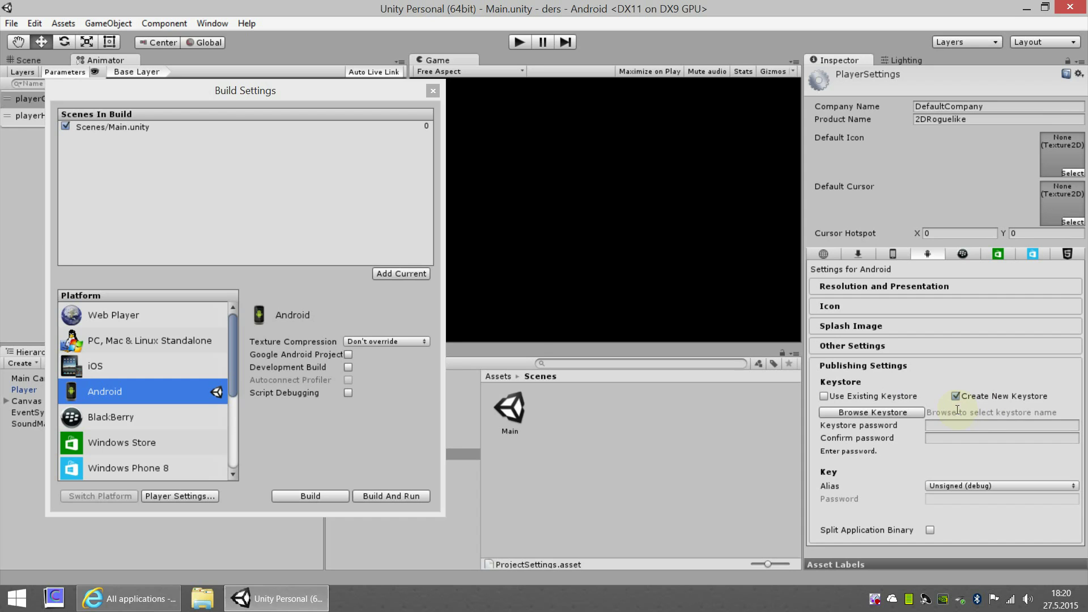
click(888, 413)
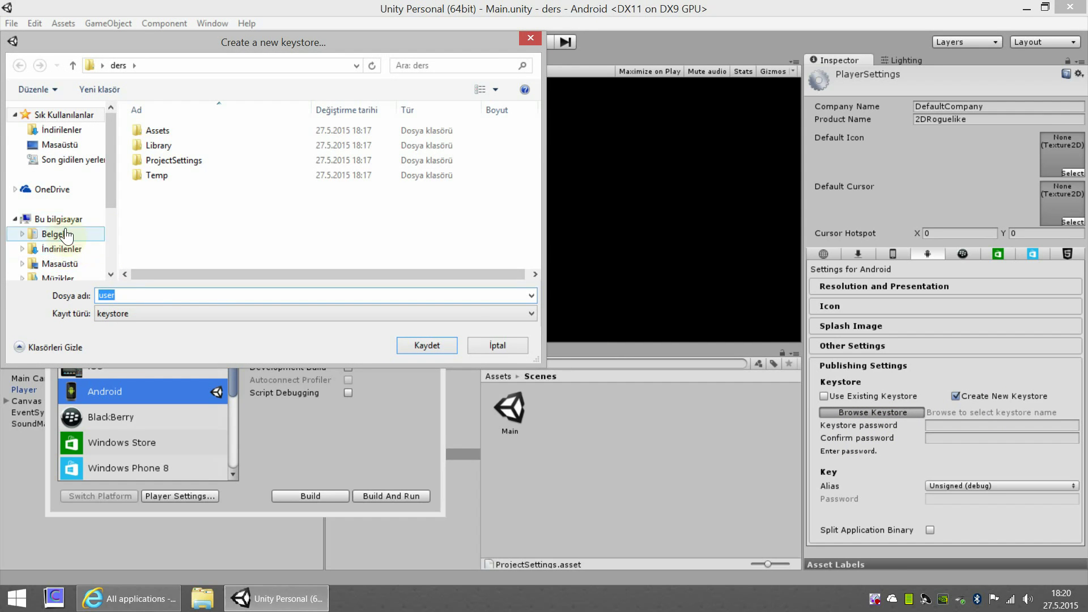
click(59, 145)
click(124, 301)
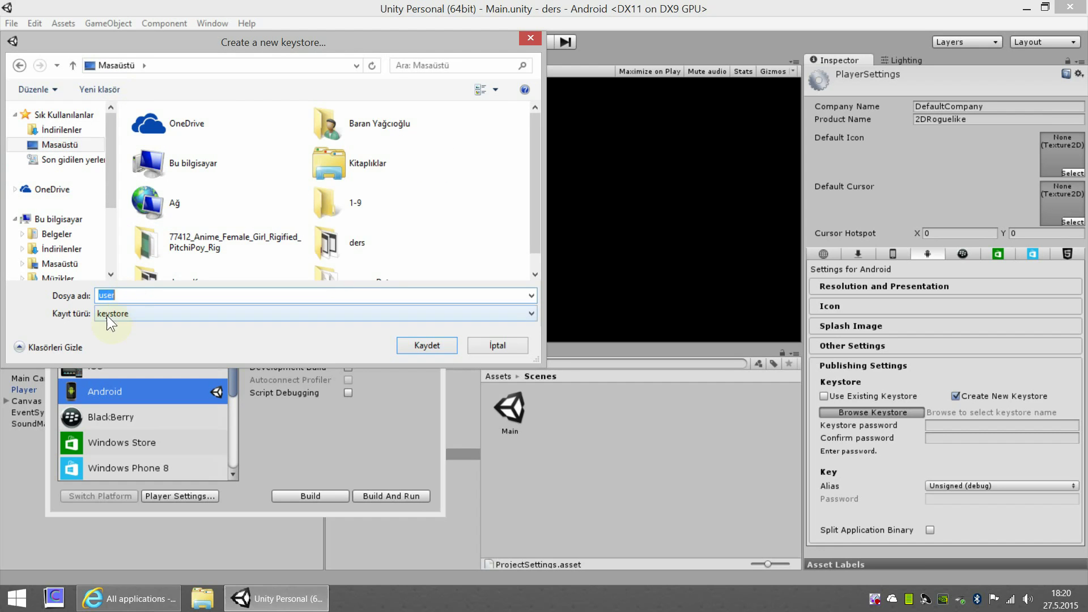
click(129, 295)
click(408, 344)
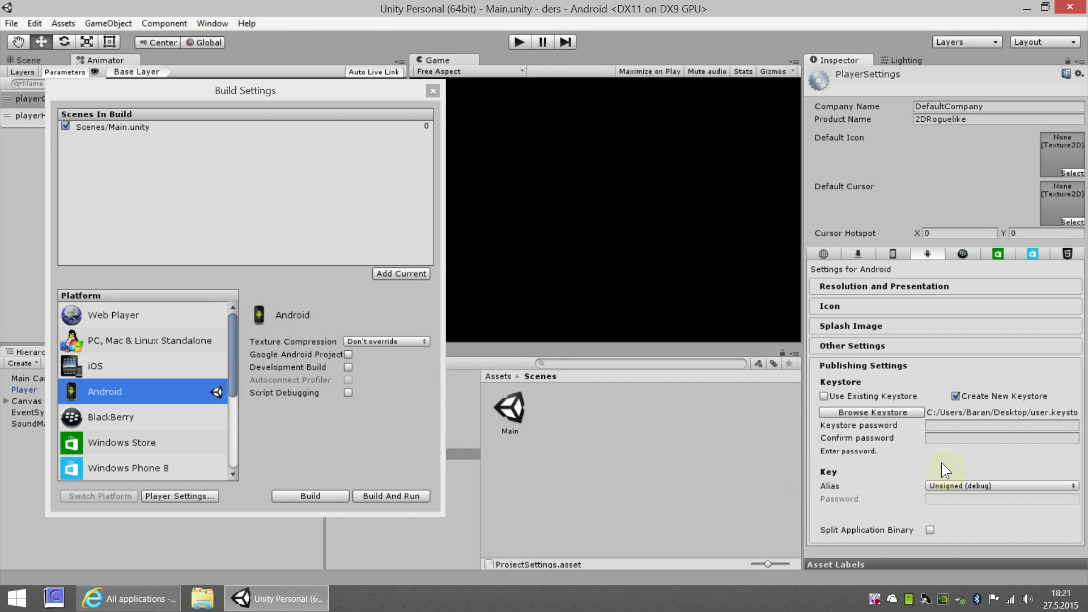
- Enter the keystore password and confirm it for user.keystore
click(955, 425)
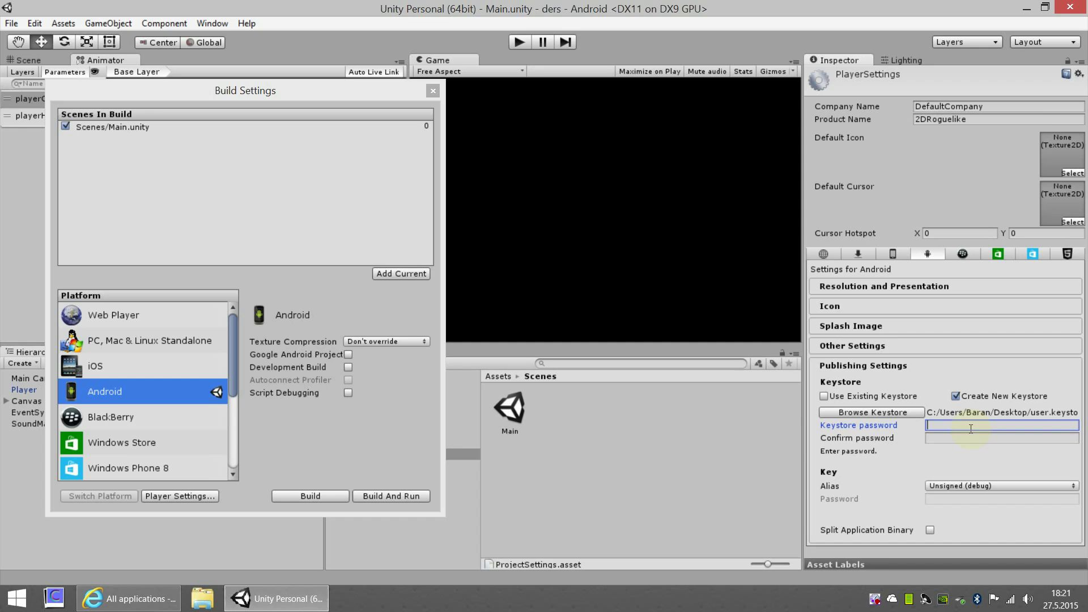
text(*******)
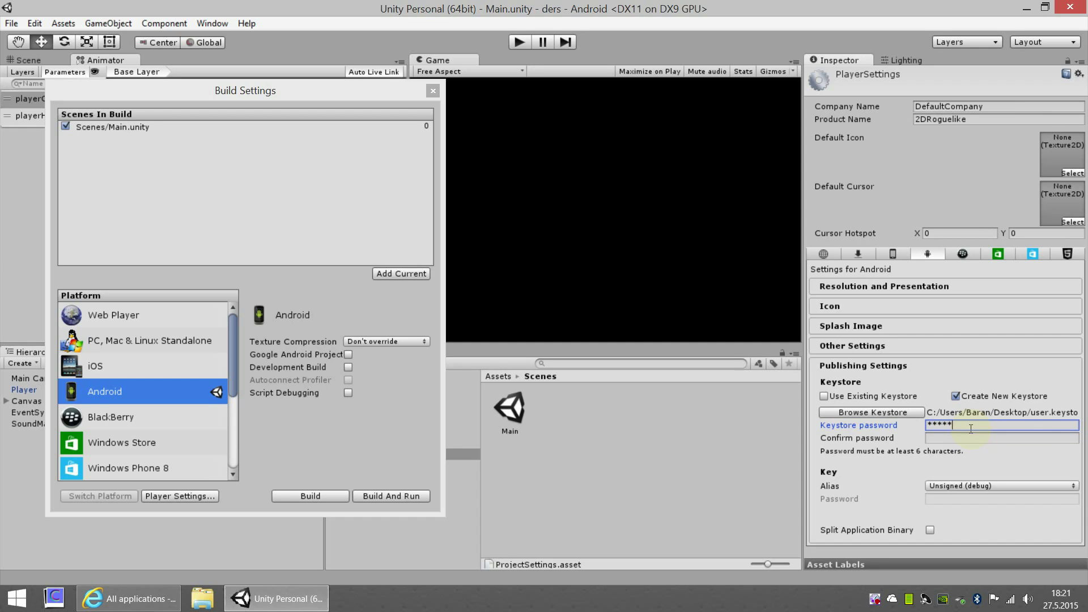
text(*)
click(968, 439)
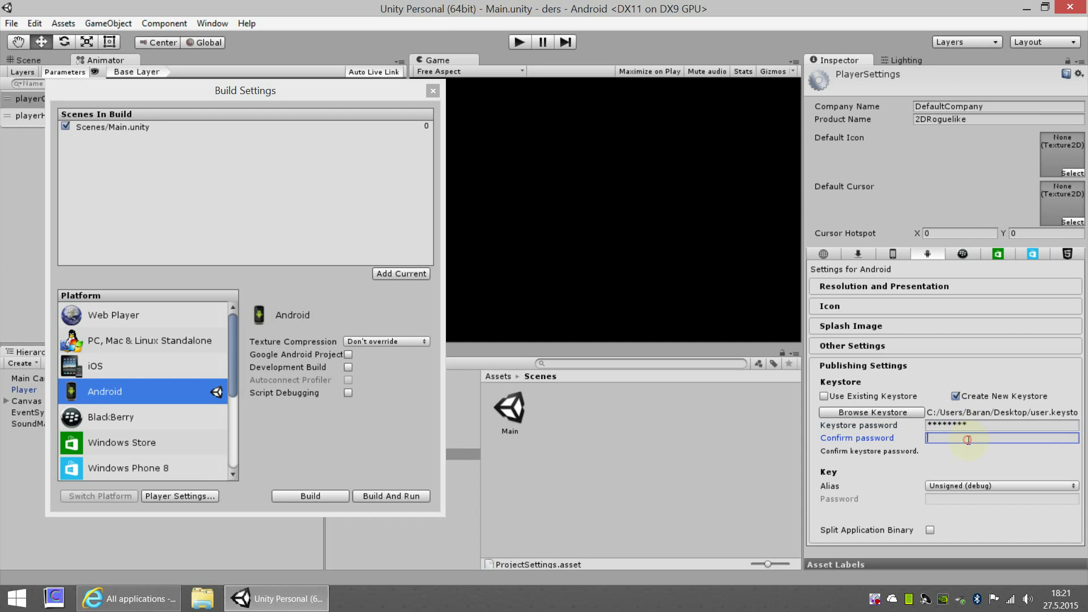
text(****)
text(****)
click(978, 485)
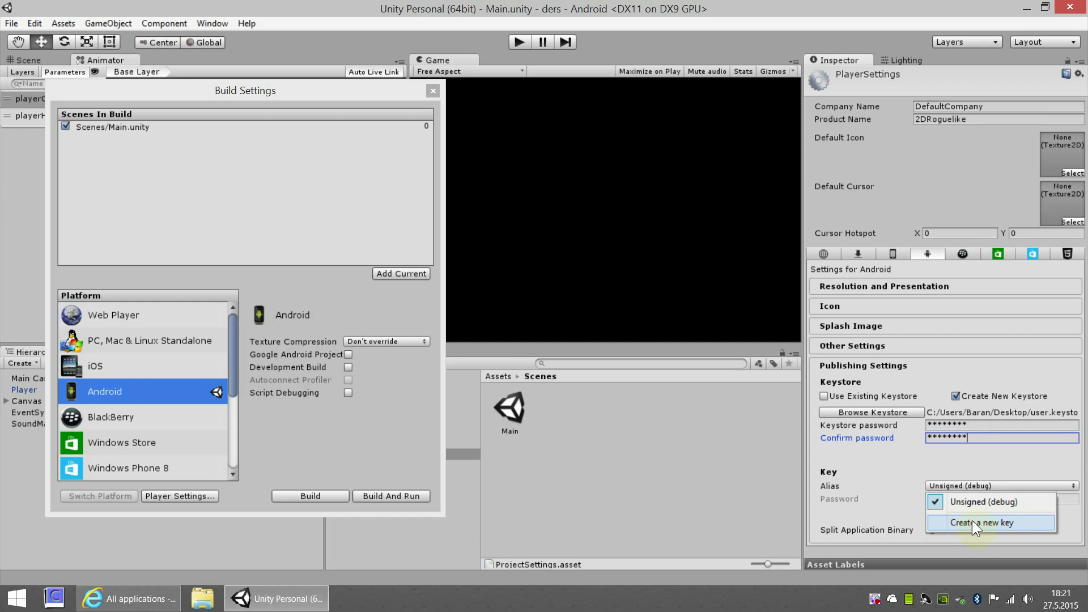
- Start a new key with alias roguelike_test and enter its password
click(1004, 521)
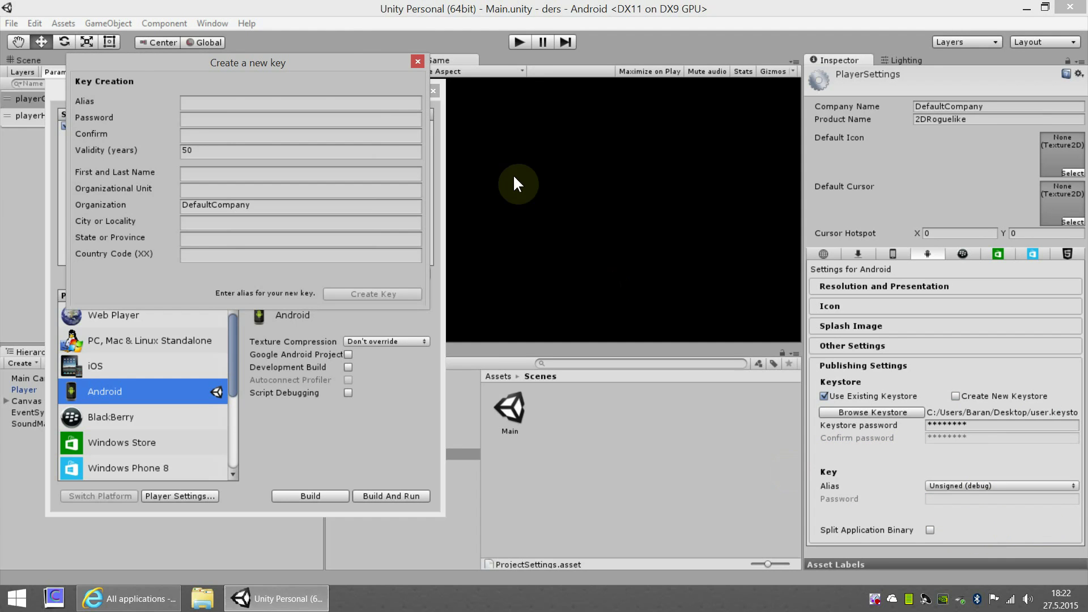
mouse_move(319, 77)
mouse_down()
mouse_move(678, 112)
mouse_move(632, 130)
mouse_up()
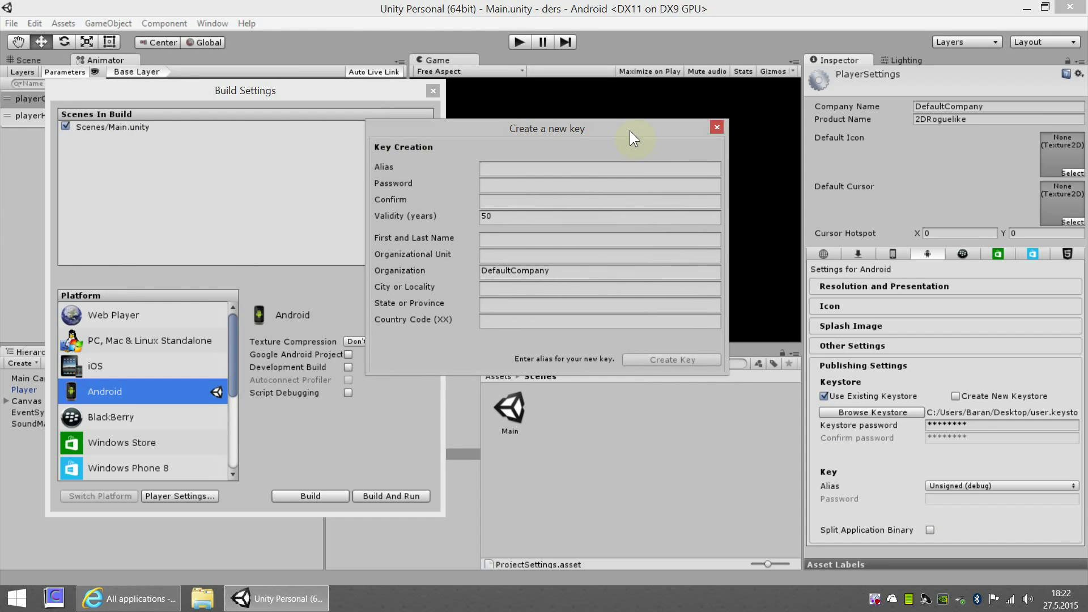
click(513, 170)
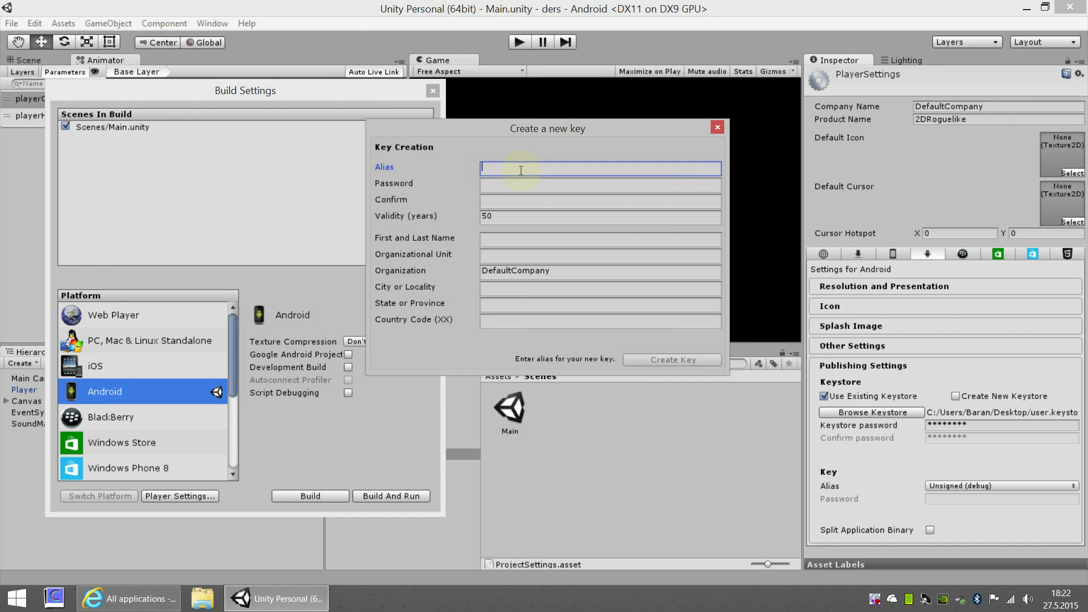
text(rogue)
text(like)
text(-test)
click(514, 184)
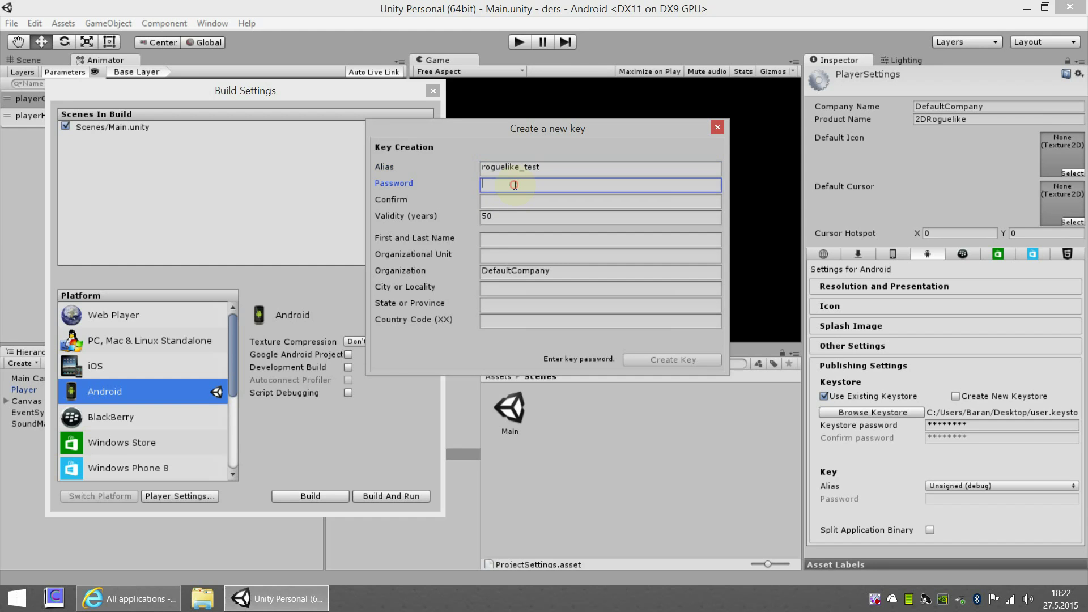
text(***)
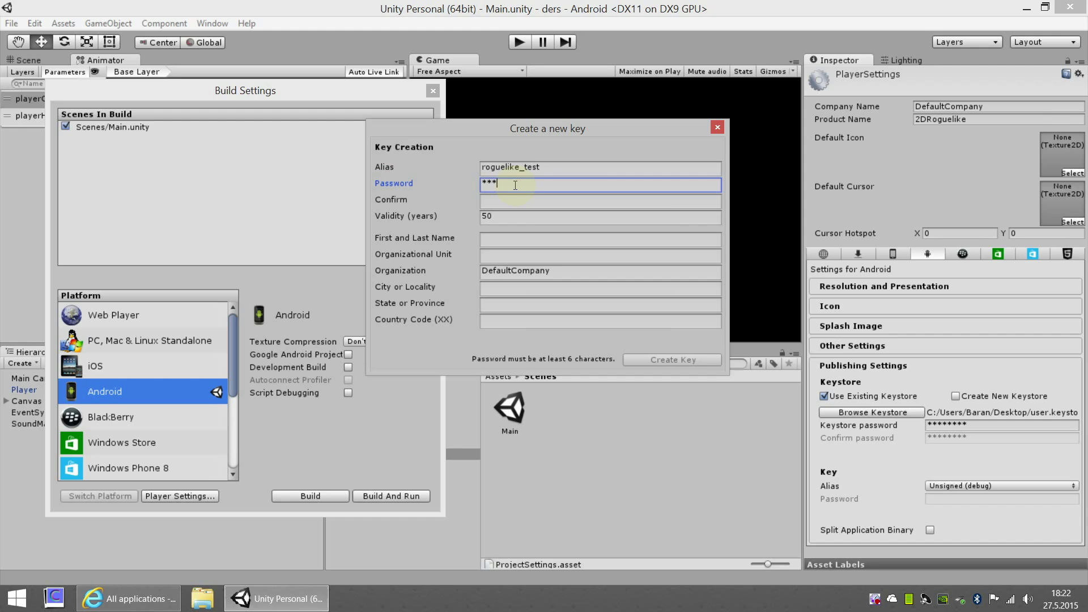
text(*****)
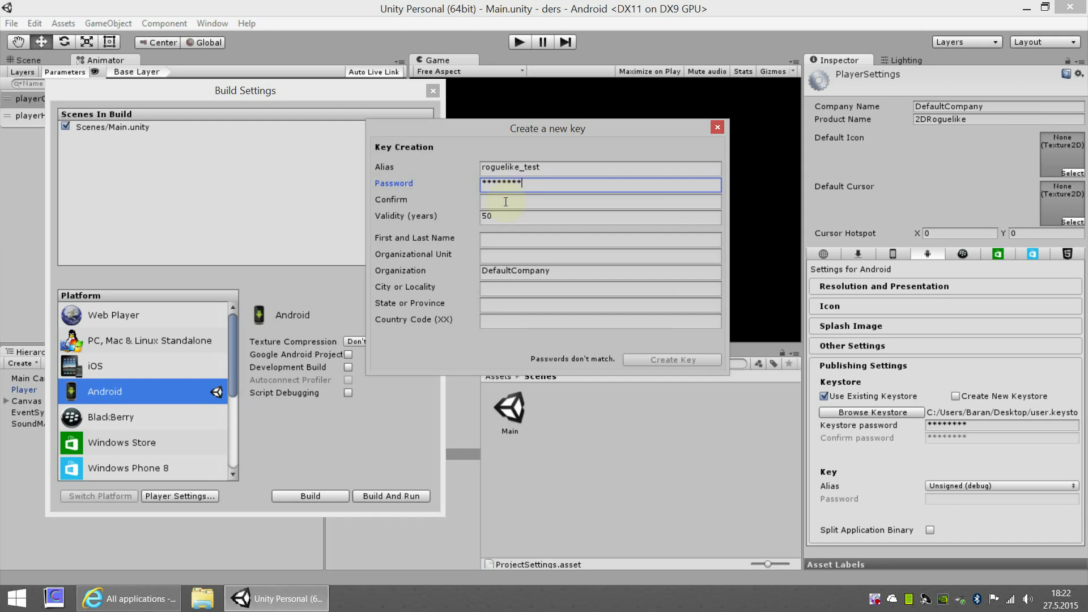
- Confirm the key password and enter the owner's first and last name
click(506, 202)
text(*****)
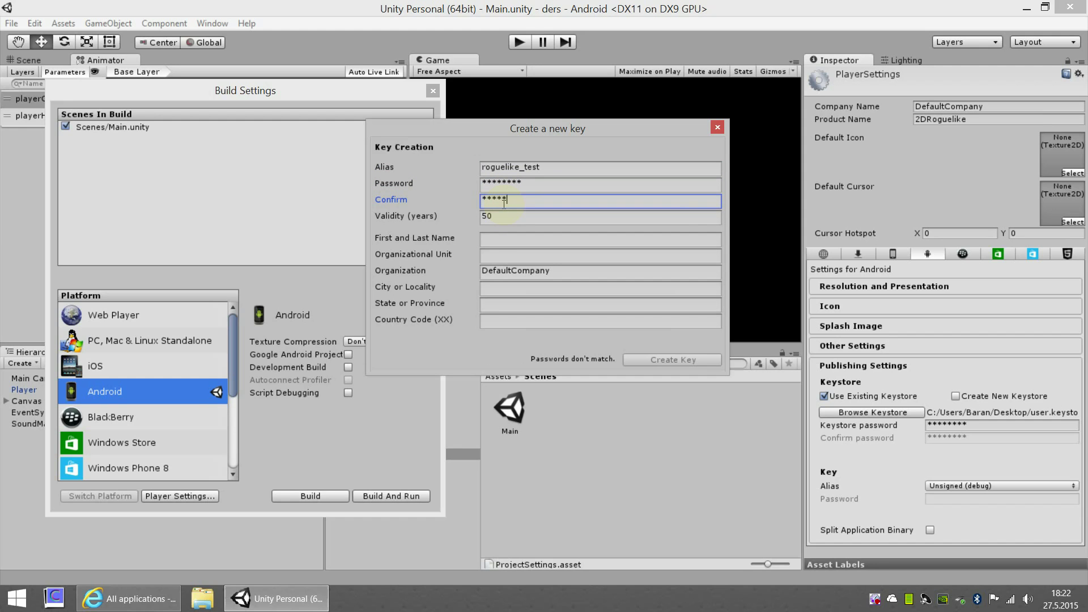
text(****)
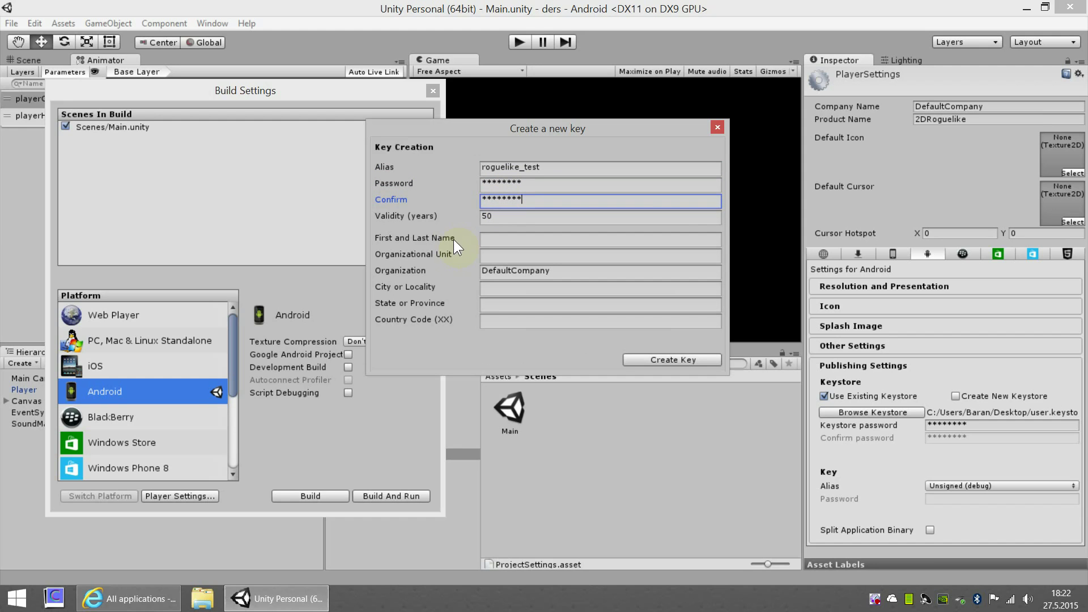
click(503, 240)
text(Bara)
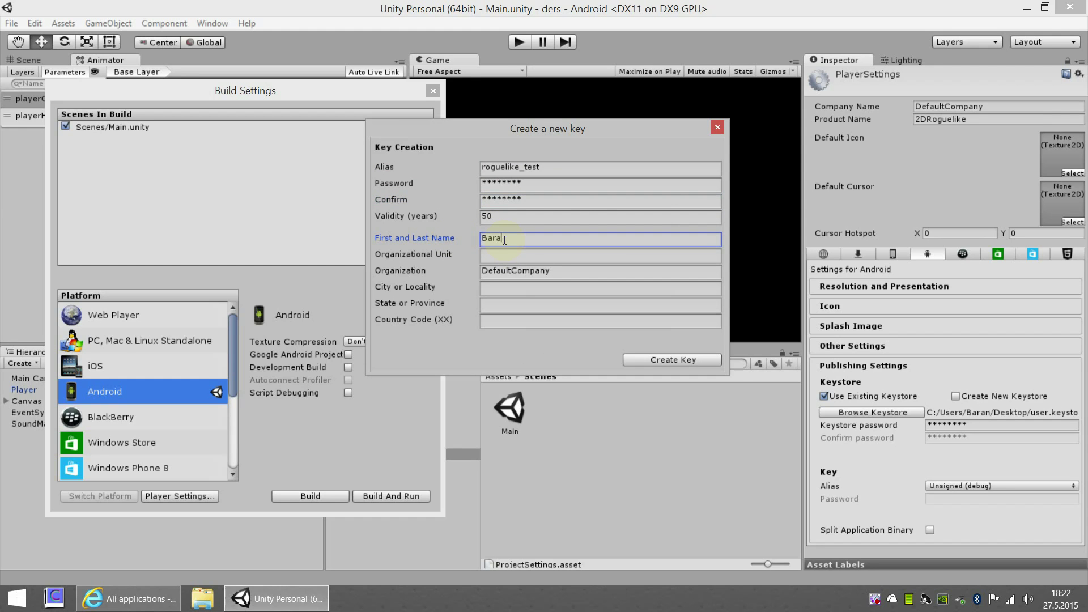
text(n Yagci)
text(oglu)
- Create the roguelike_test key, check the keystore file on the desktop, and return to Build Settings
click(652, 359)
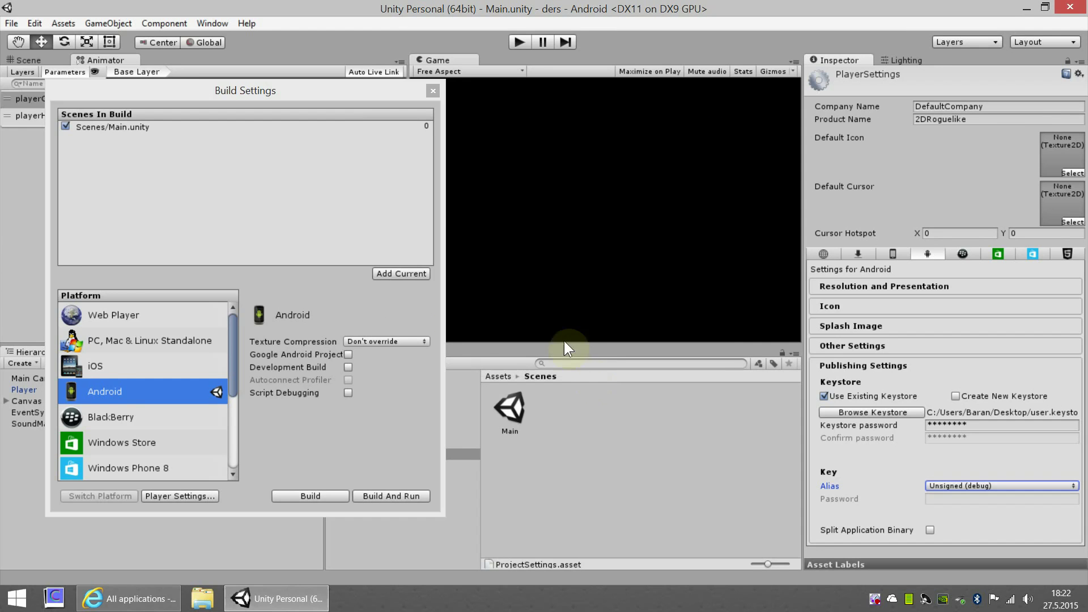
click(179, 604)
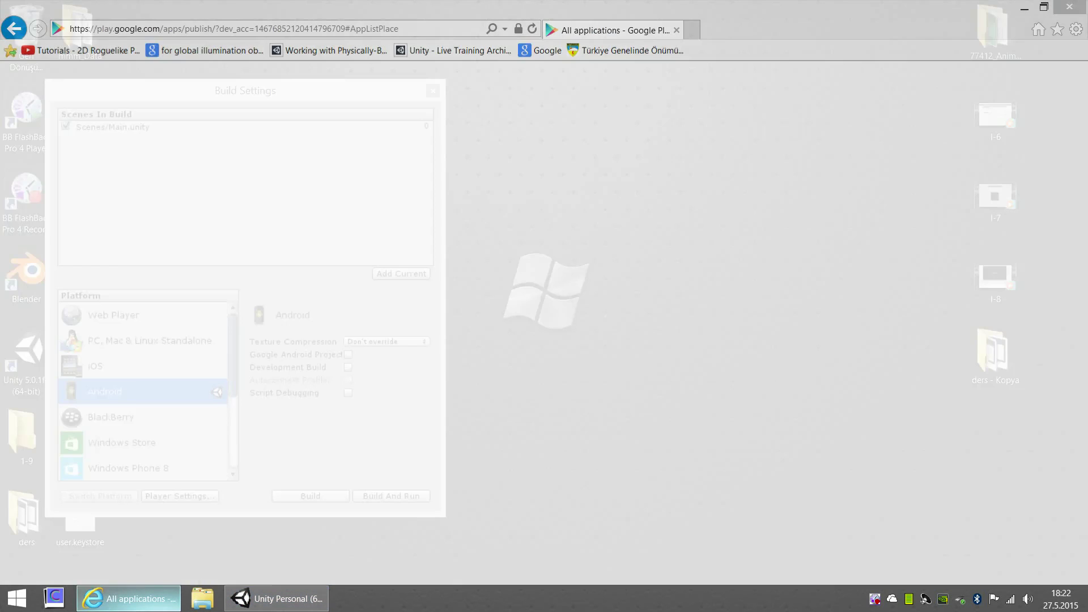
click(272, 598)
drag(390, 85, 854, 106)
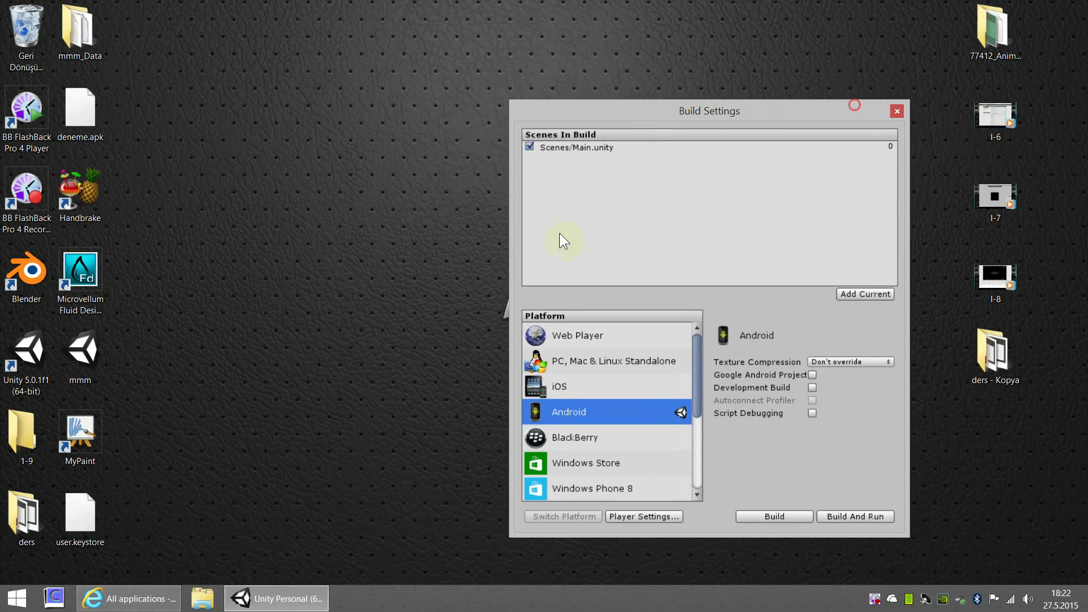
click(97, 523)
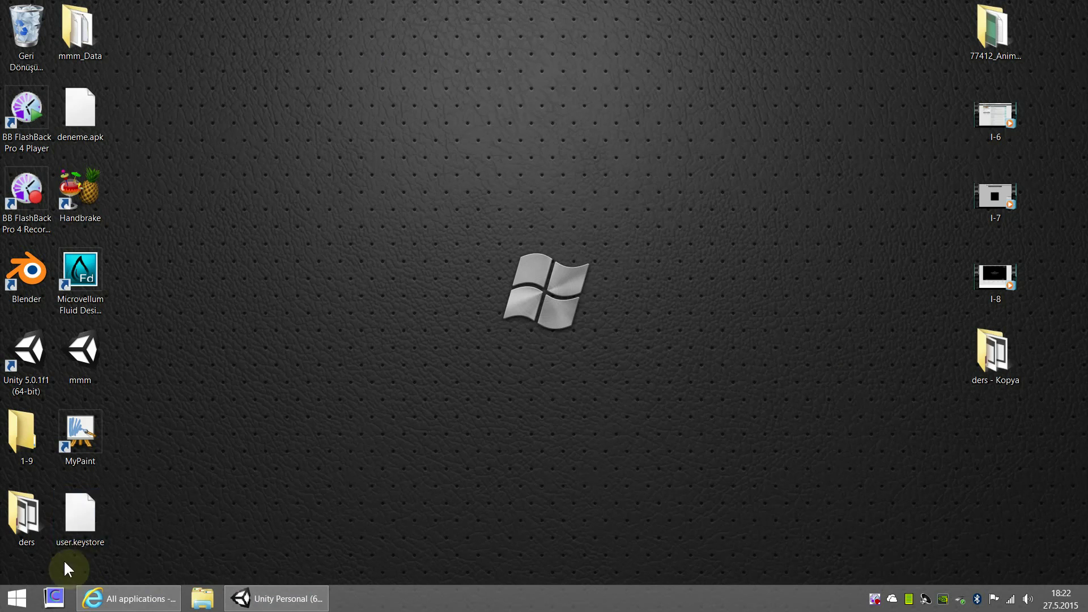
click(272, 598)
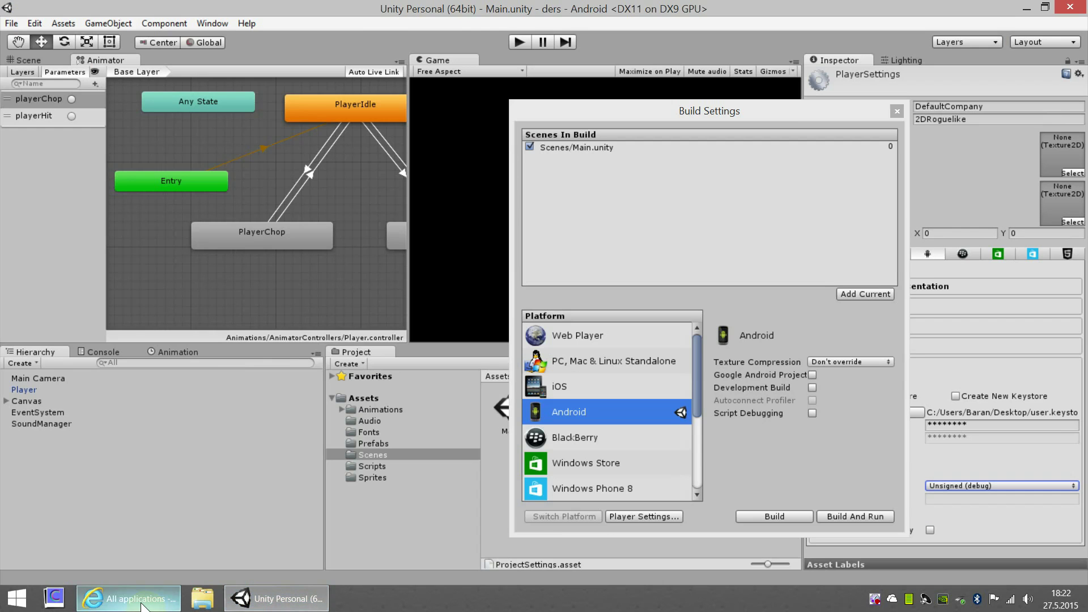
drag(795, 105, 273, 96)
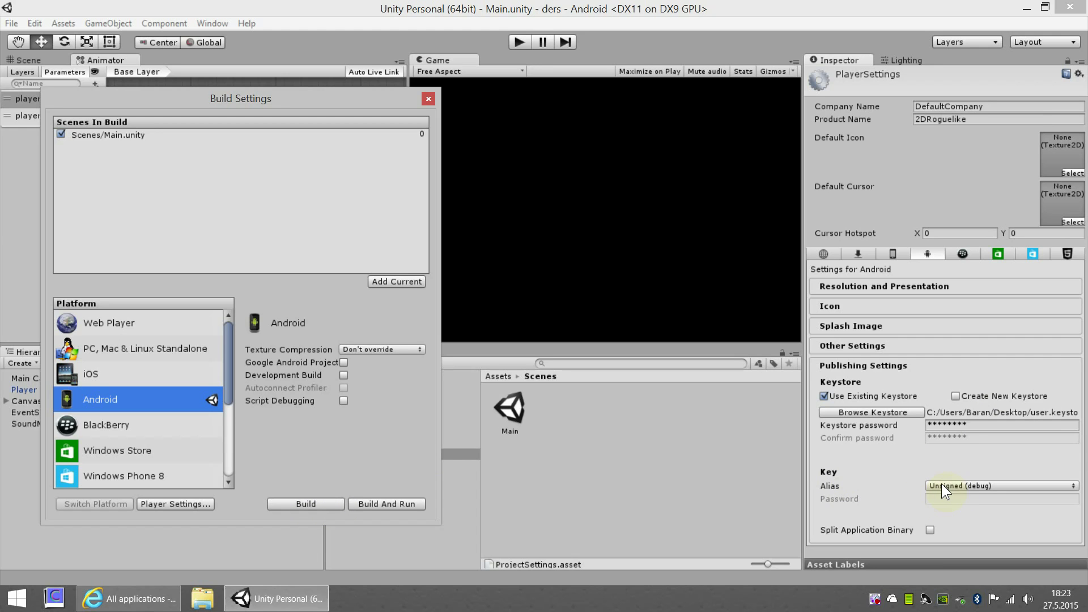
- Choose roguelike_test as the signing key alias and expand Other Settings to show the bundle identifier
click(982, 484)
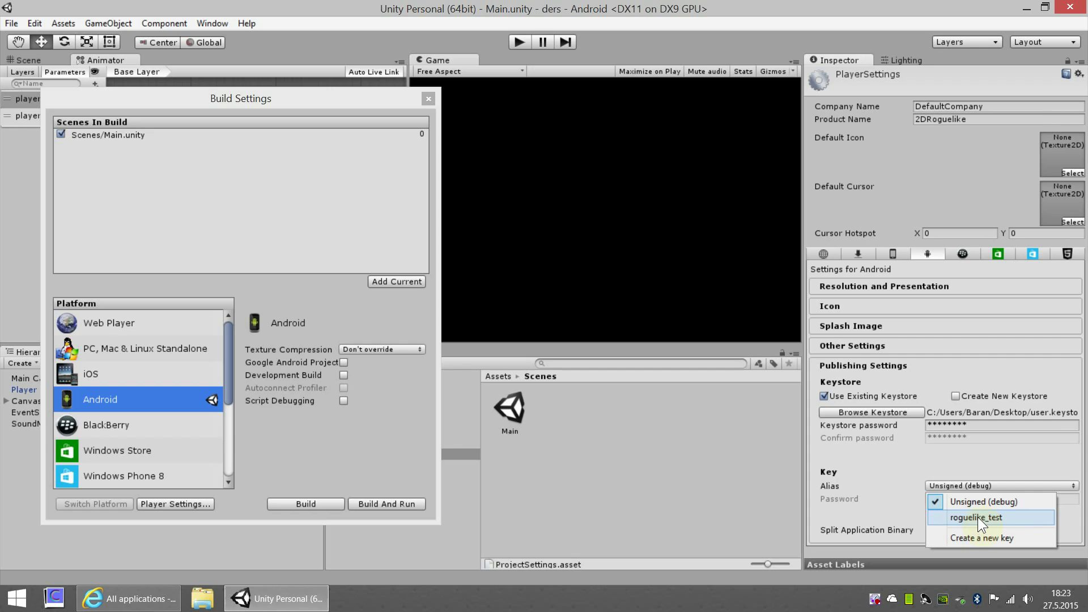
click(977, 517)
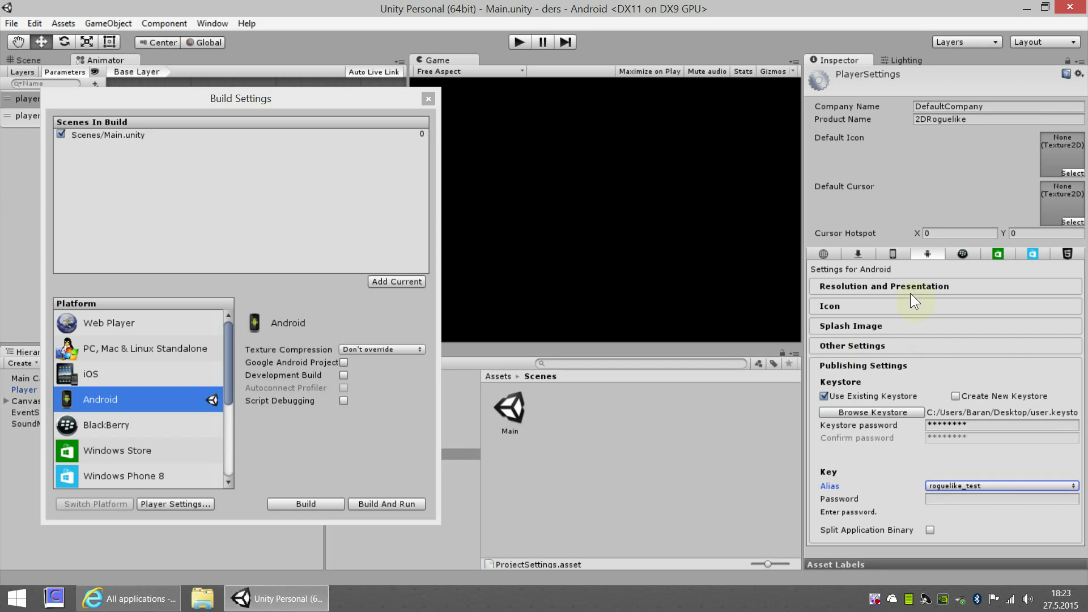
click(853, 347)
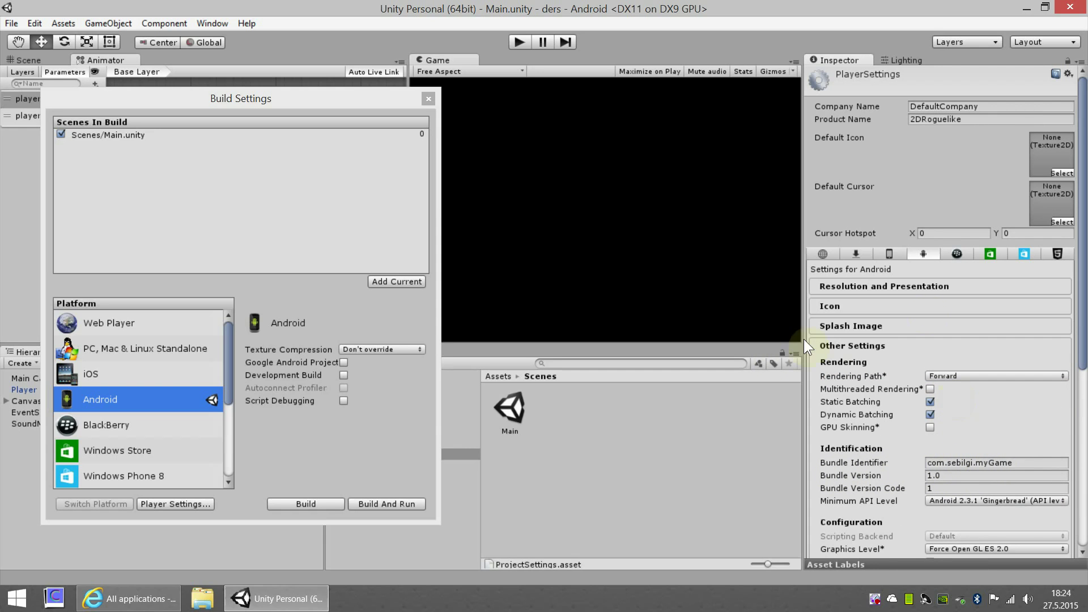
- Build the Android game as deneme.apk, overwrite the old file, and dismiss the signing error
click(307, 504)
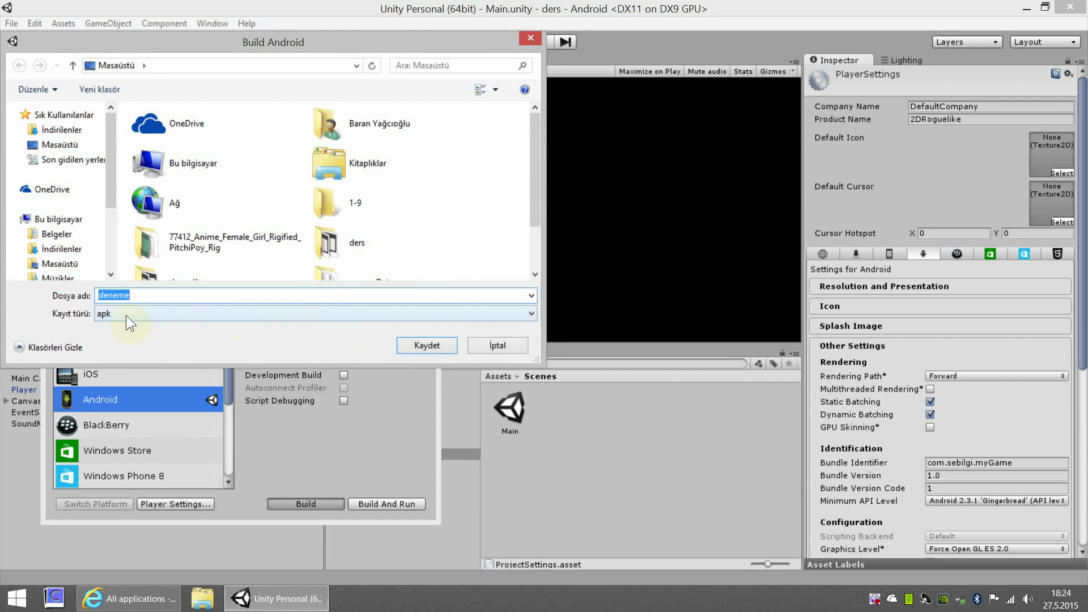
click(429, 344)
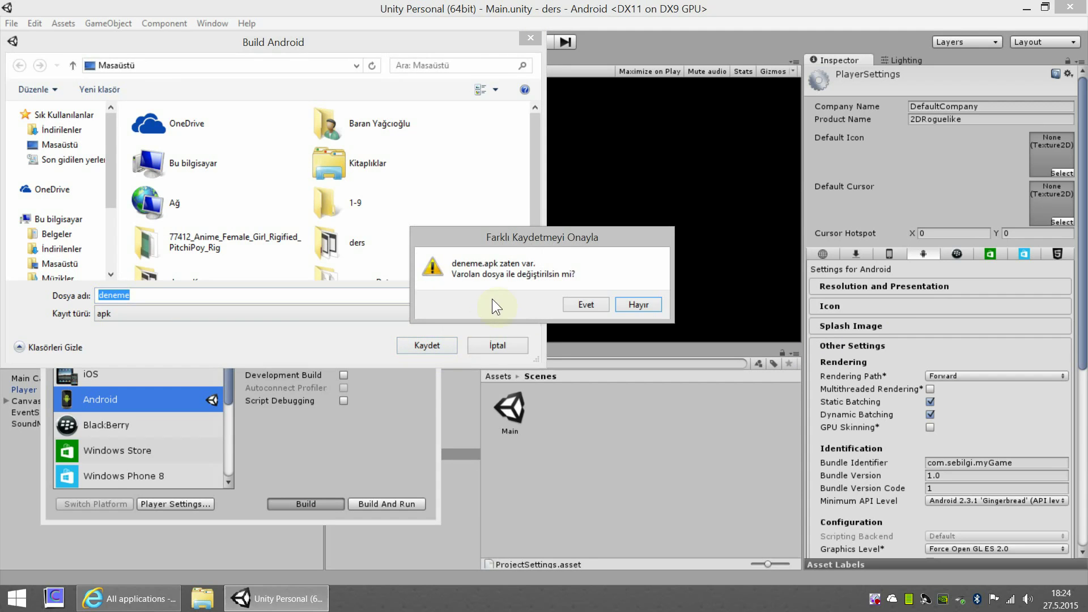
click(582, 304)
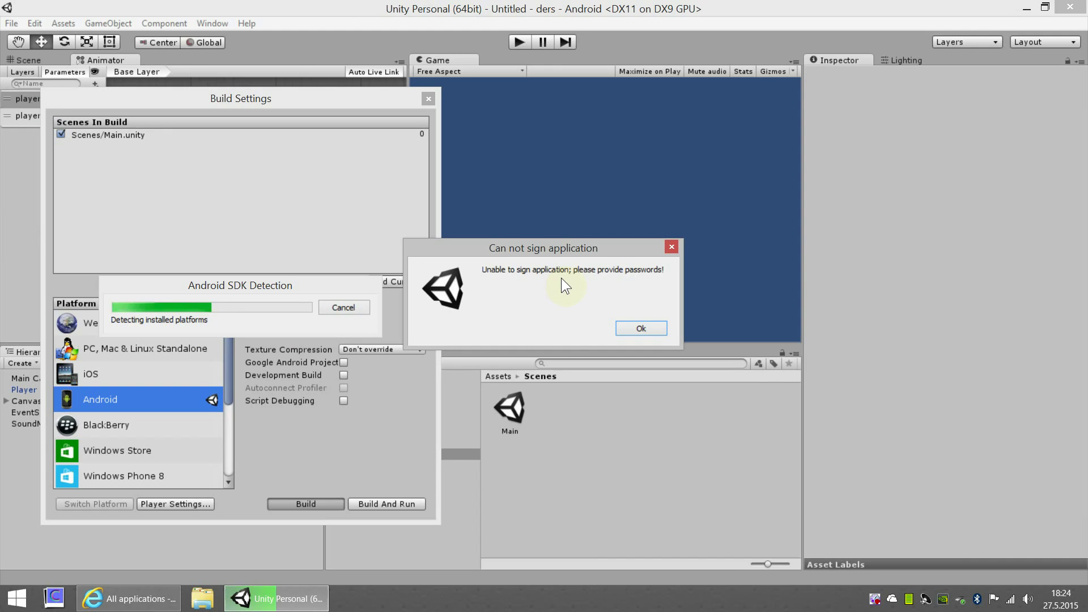
click(644, 324)
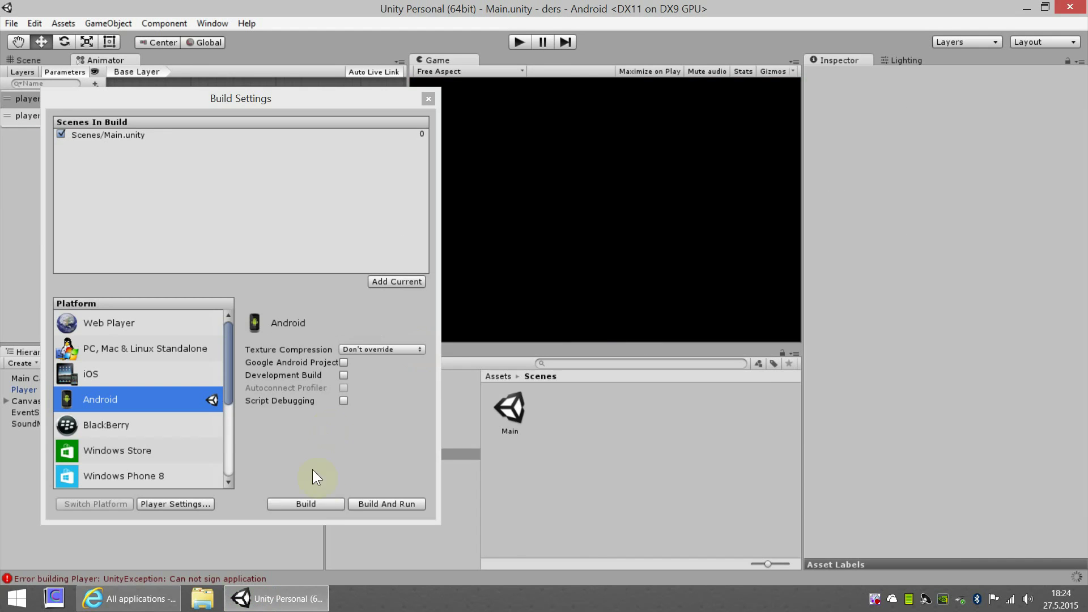
- Open the Android player settings and expand Publishing Settings
click(165, 502)
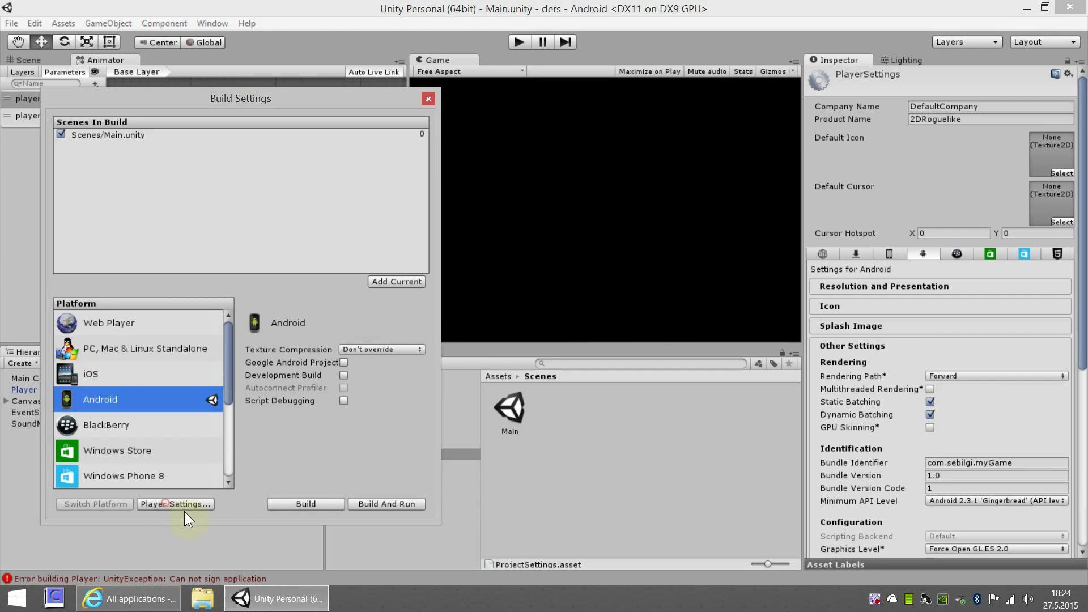
scroll(934, 475, down, 5)
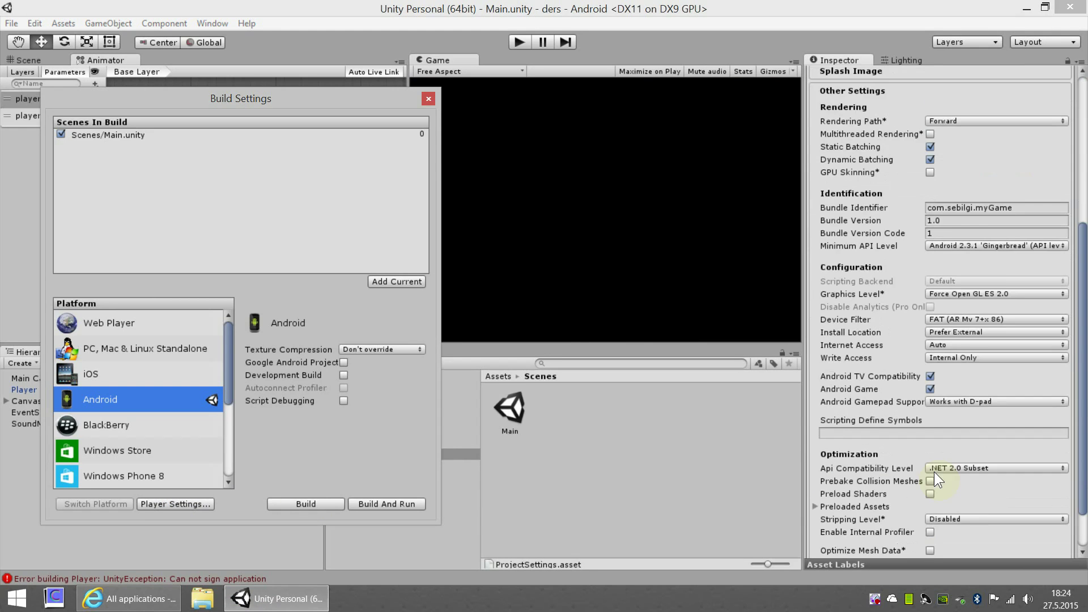
scroll(963, 482, down, 3)
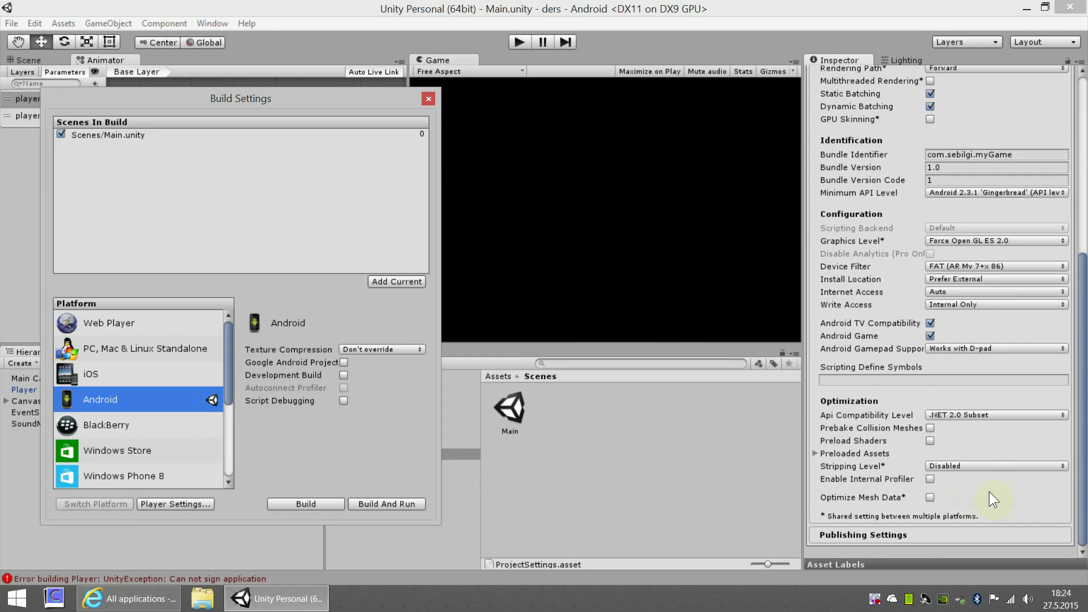
click(852, 539)
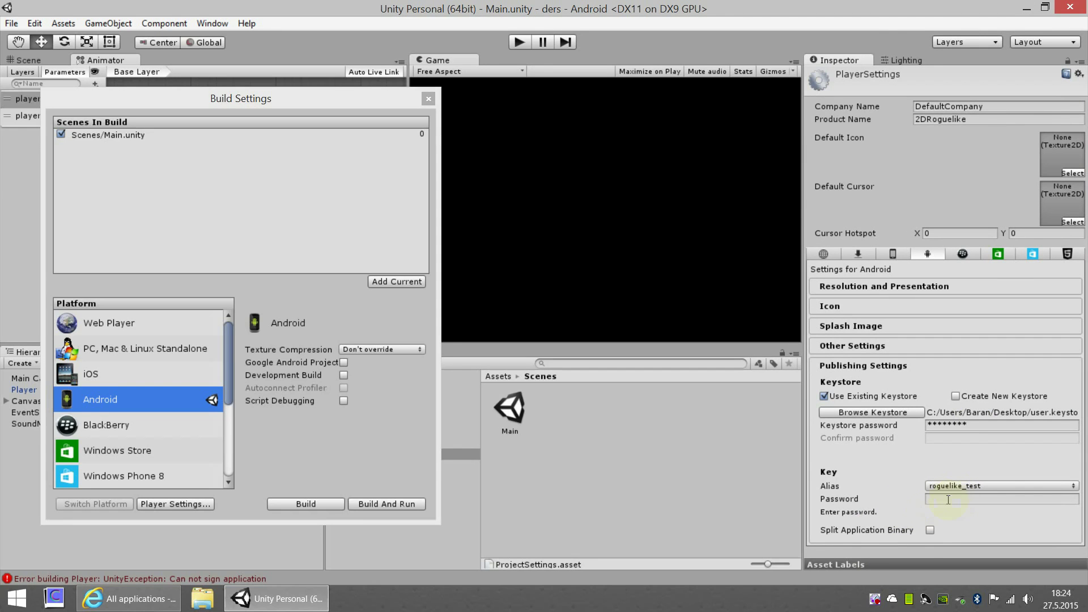
- Keep the roguelike_test alias and enter its key password
click(961, 485)
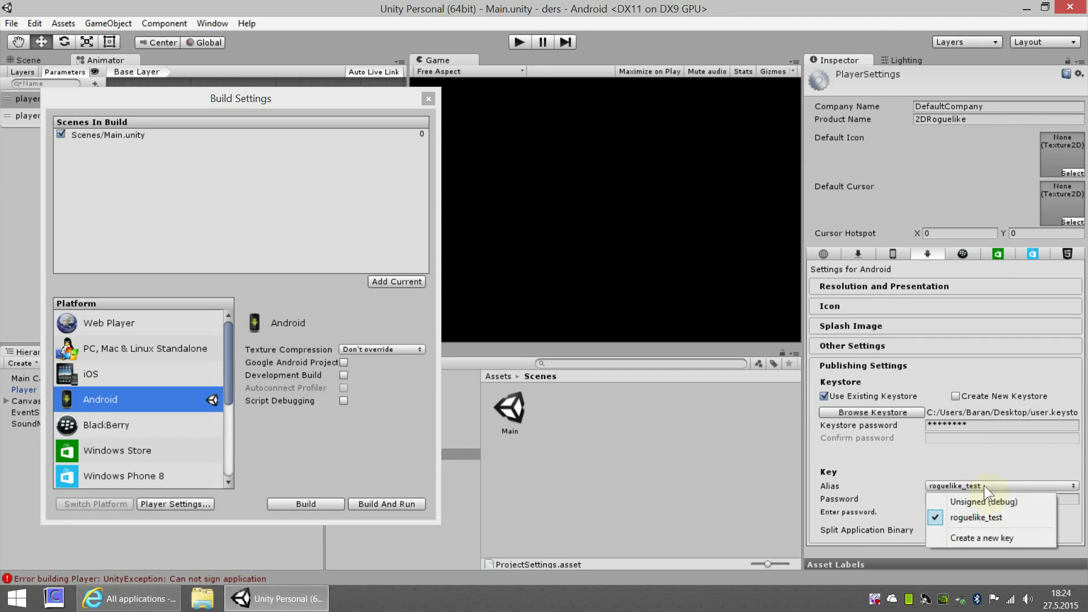
click(914, 499)
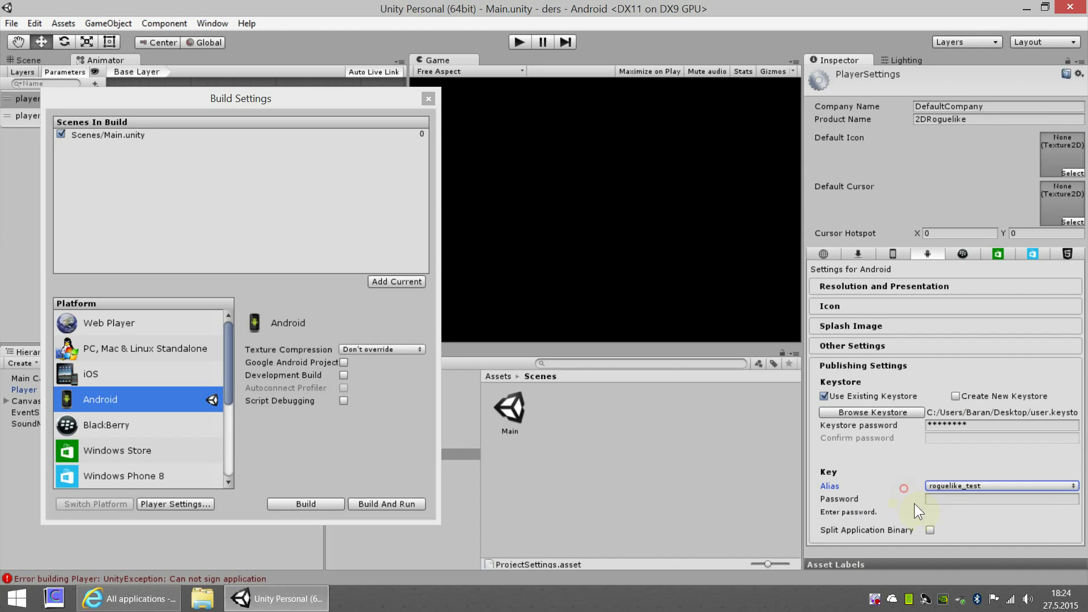
click(945, 500)
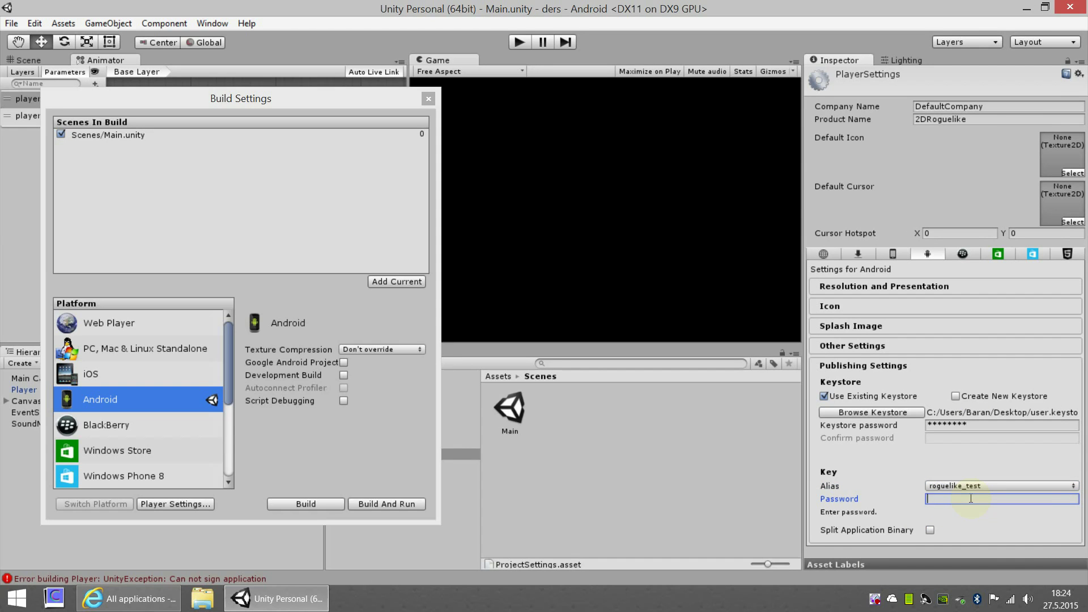
text(***)
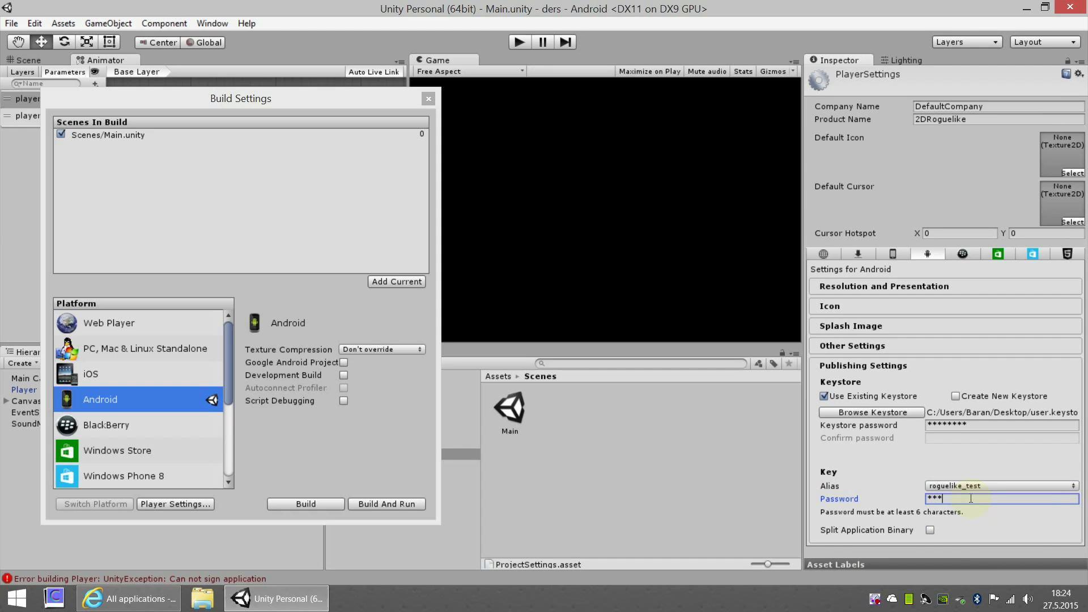
key(BackSpace)
key(BackSpace)
key(BackSpace)
text(***)
text(******)
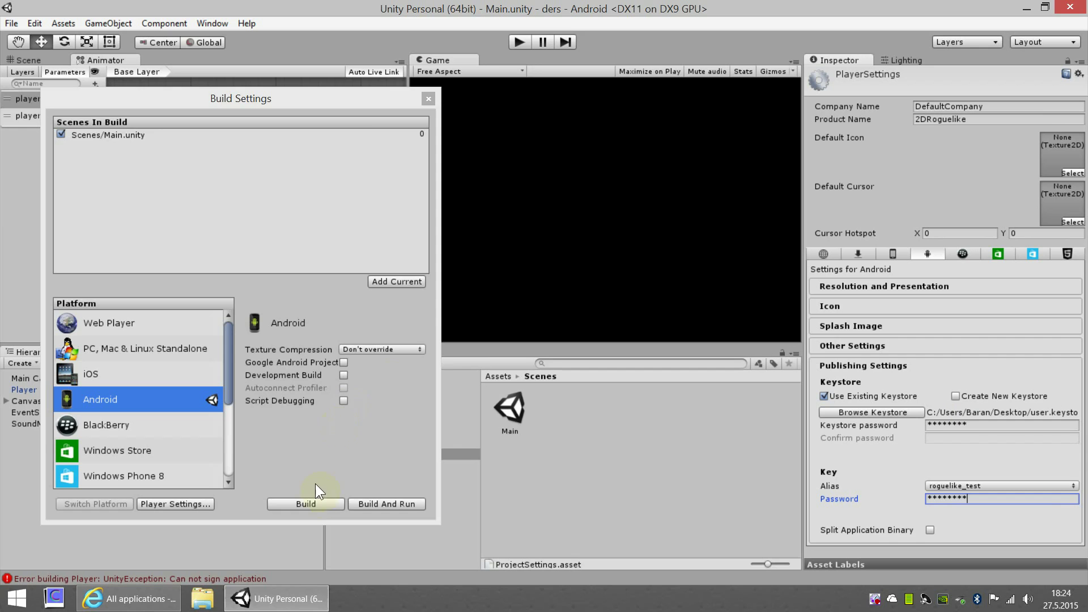
- Build the signed game to the desktop as deneme.apk, overwriting the previous file
click(314, 502)
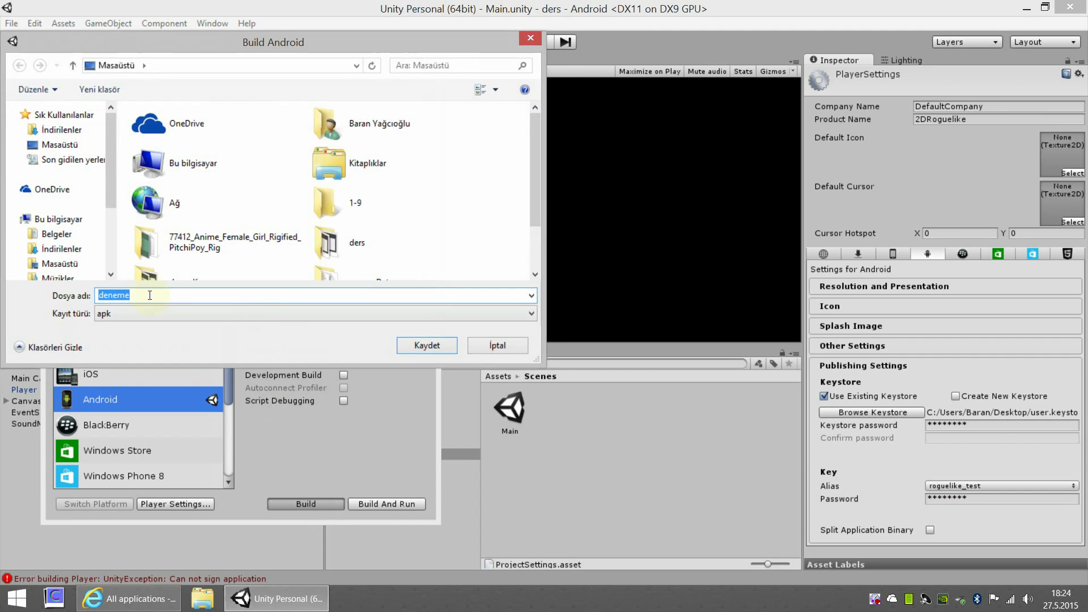
click(422, 345)
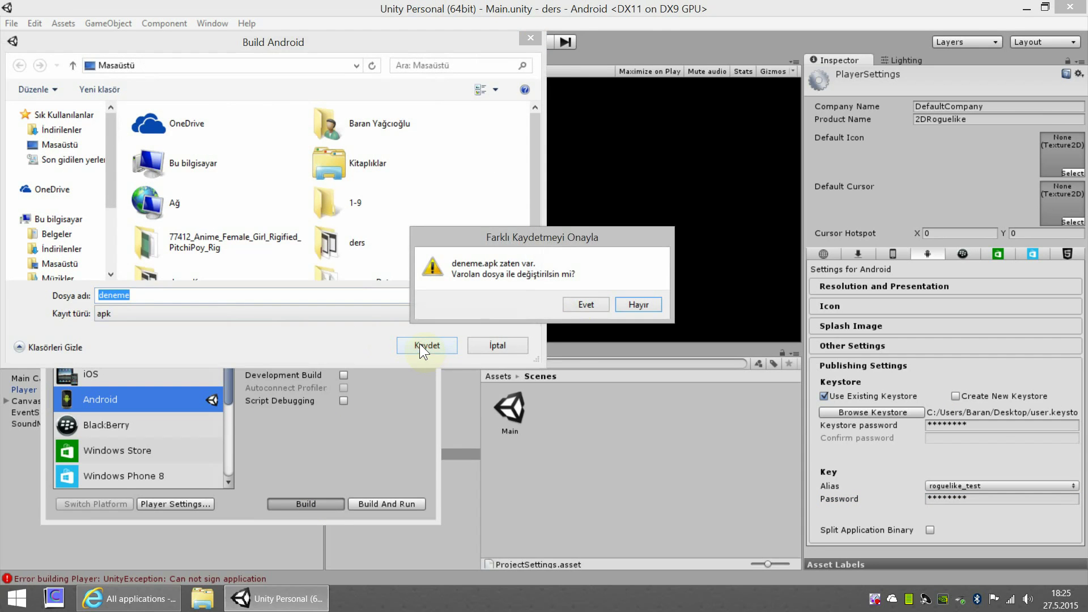
click(578, 303)
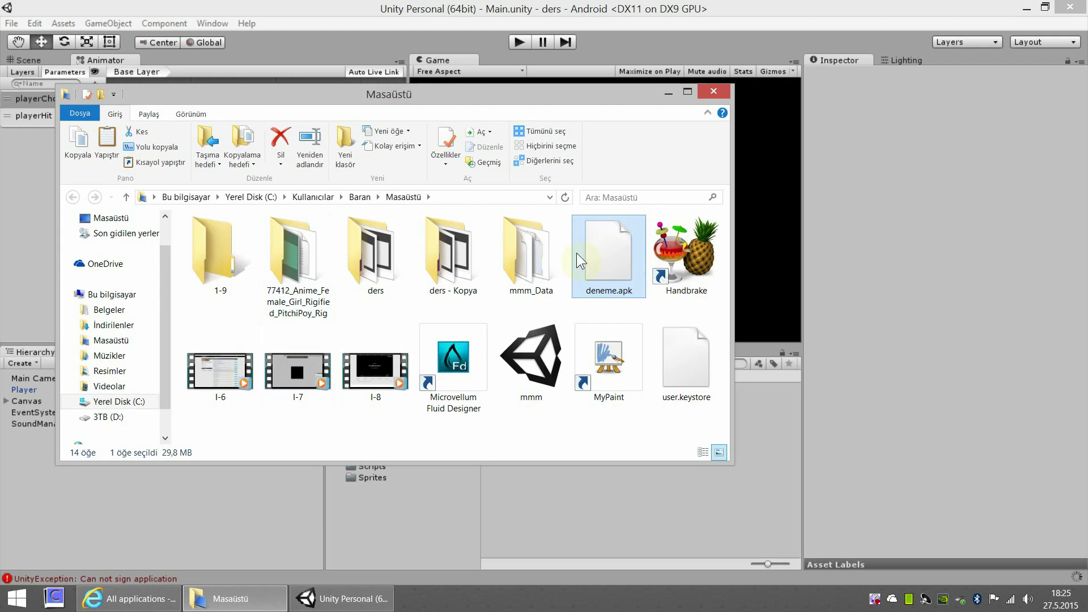
- Check the new deneme.apk, close Explorer and Build Settings, and return to the Play Console
click(622, 335)
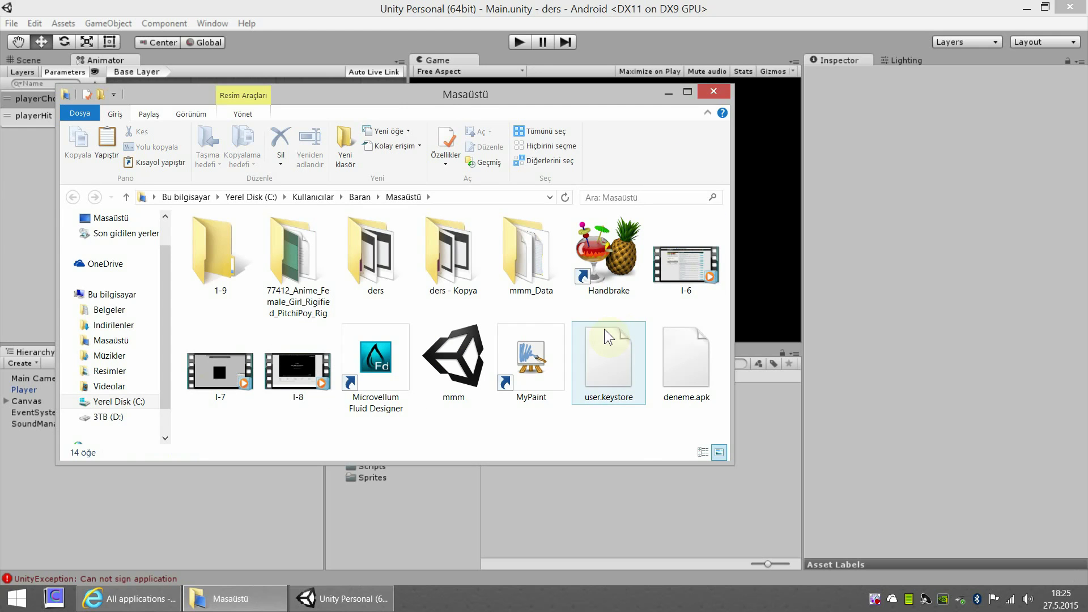
click(696, 371)
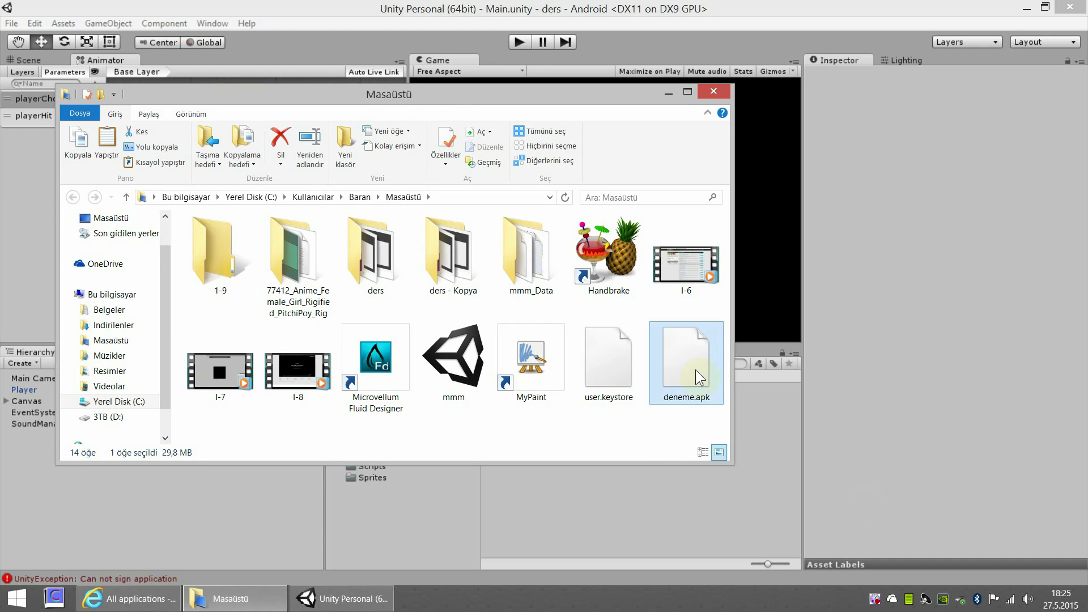
click(714, 92)
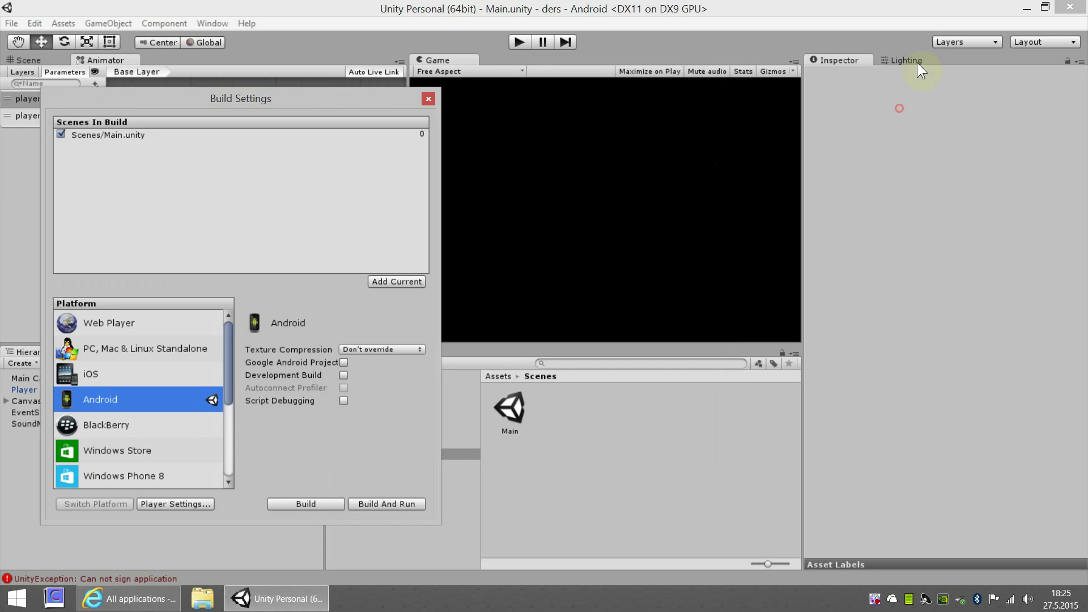
click(431, 100)
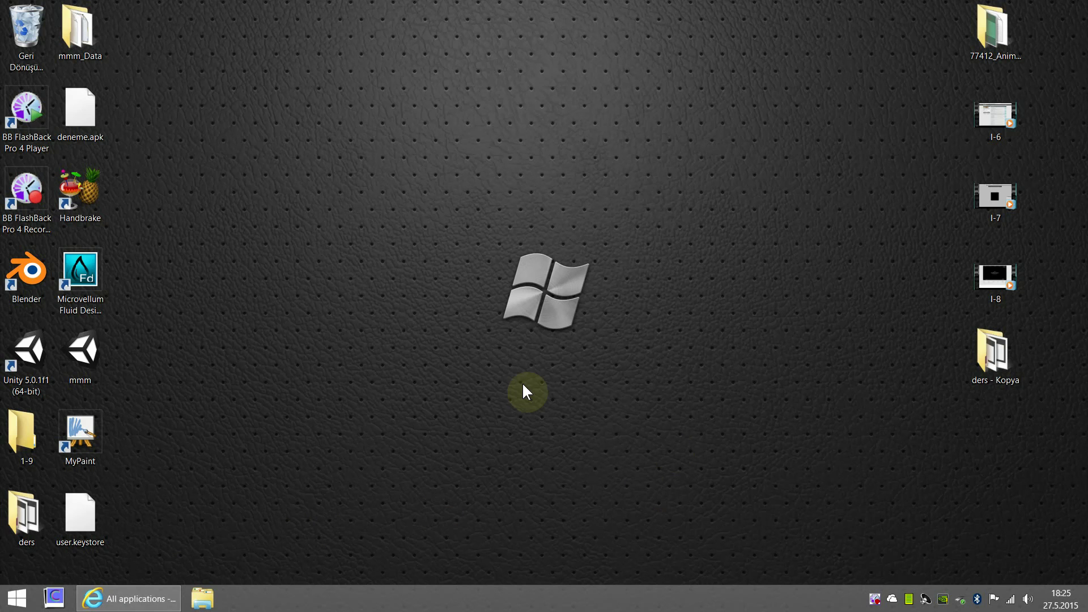
drag(78, 116, 294, 116)
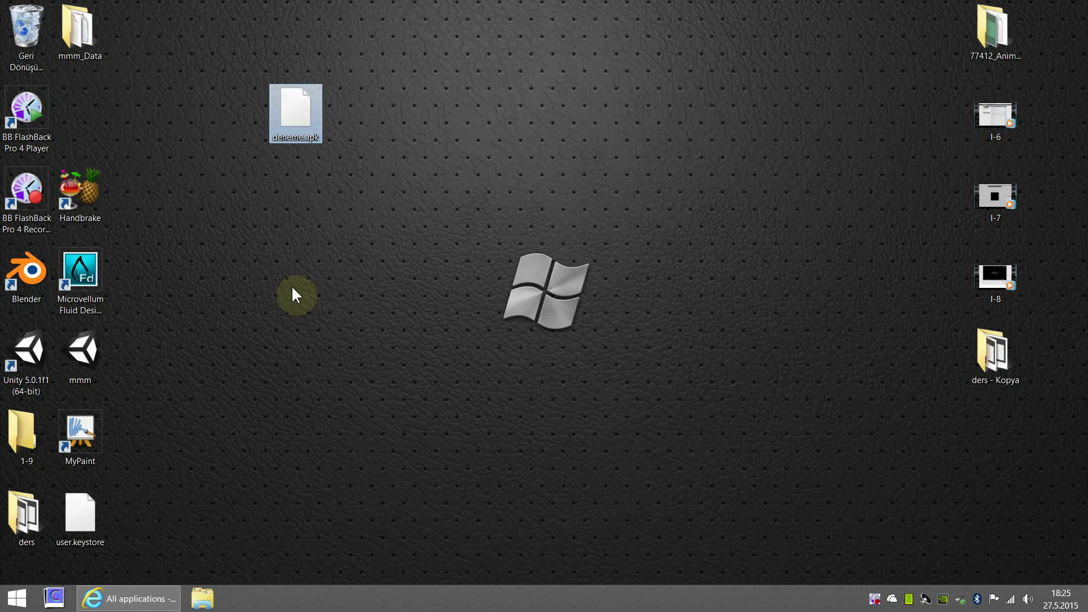
click(136, 598)
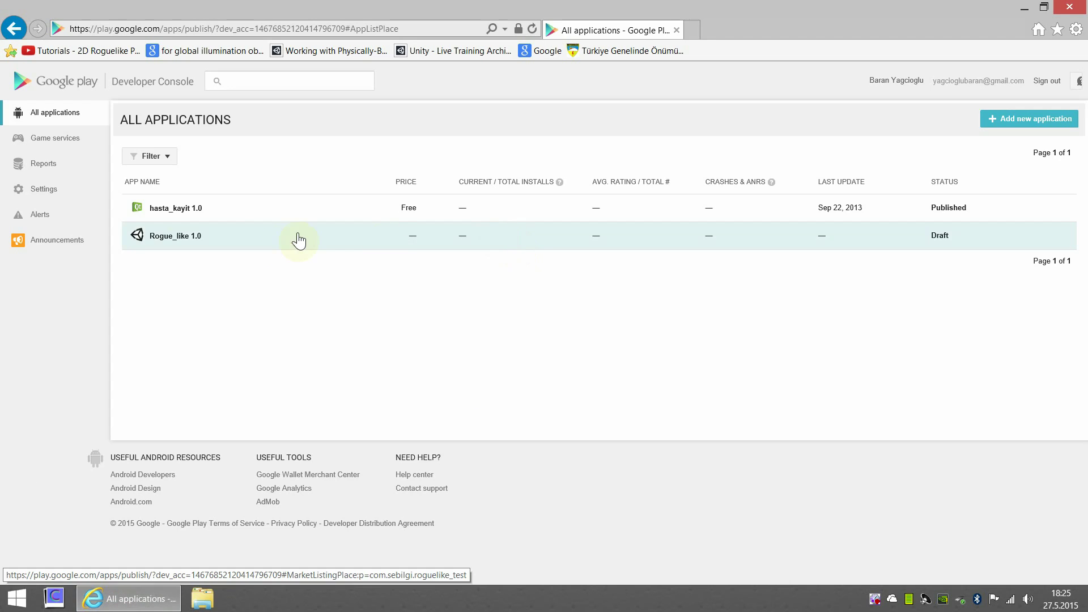
- Create a new app titled 'Roguelike_test' in the Developer Console
click(1021, 122)
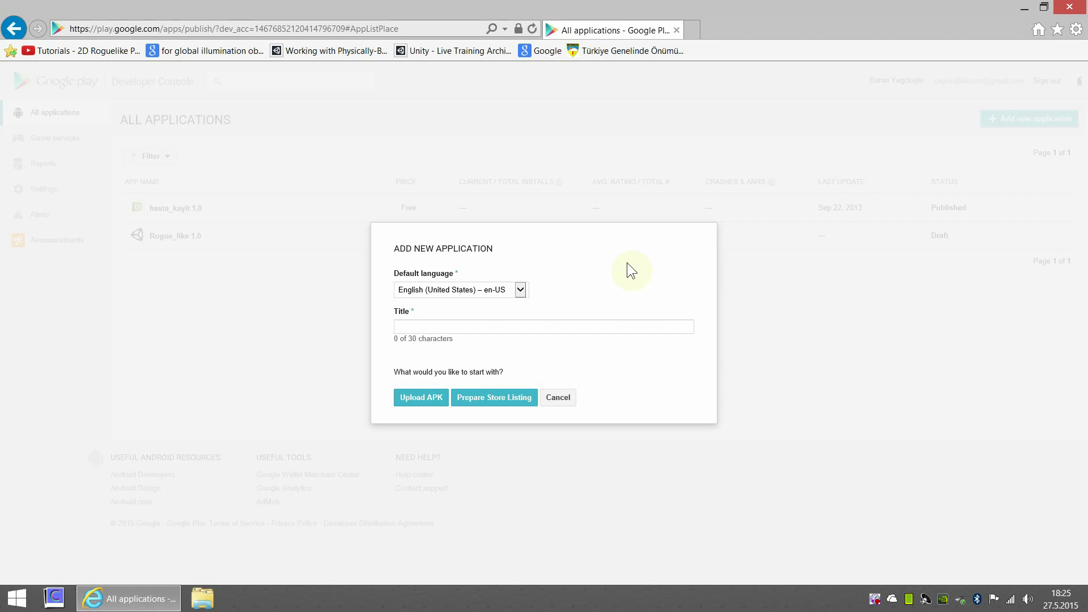
click(481, 324)
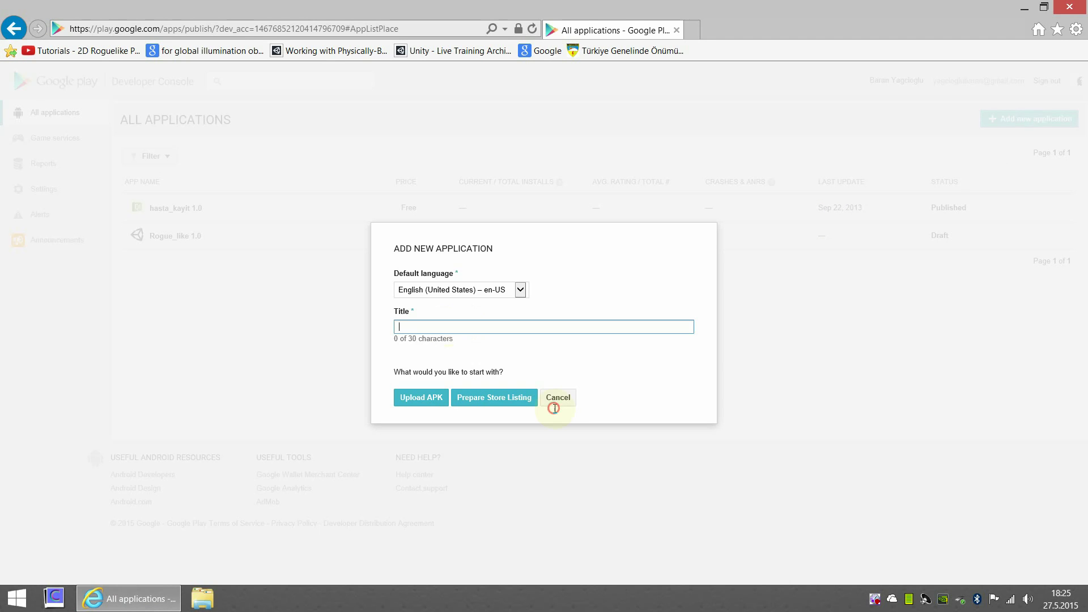
text(Rog)
text(ue)
text(like_te)
text(st)
click(421, 395)
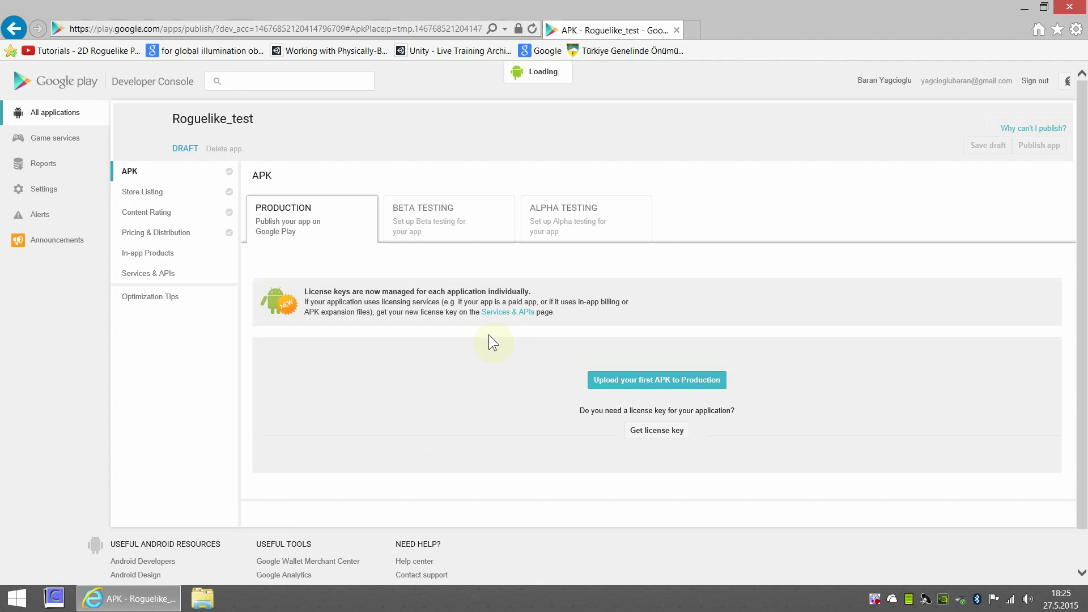
- Upload deneme.apk from the desktop as the first production APK
click(635, 385)
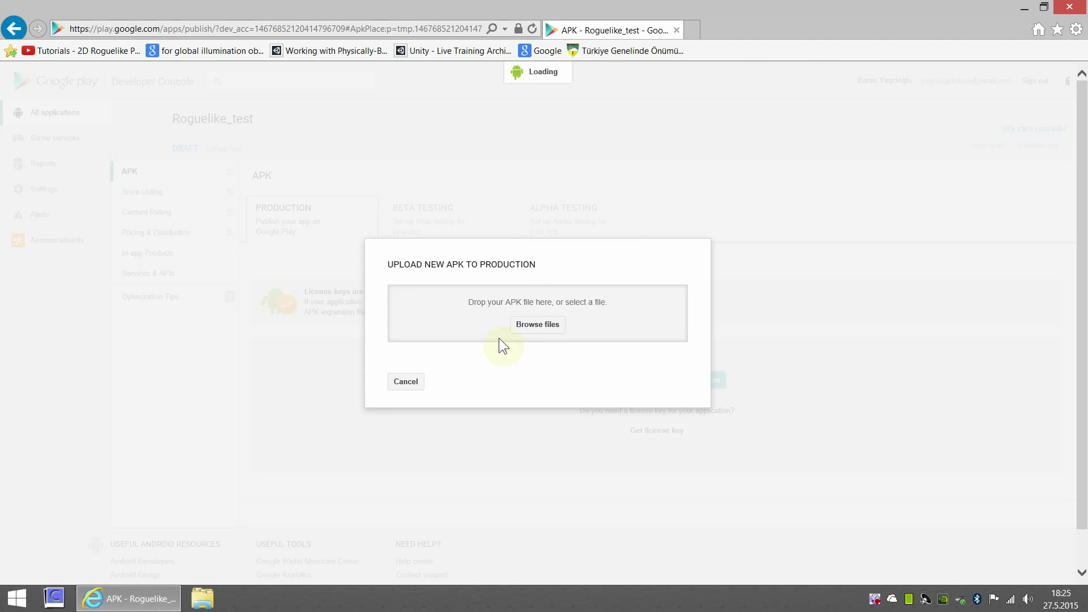
click(542, 332)
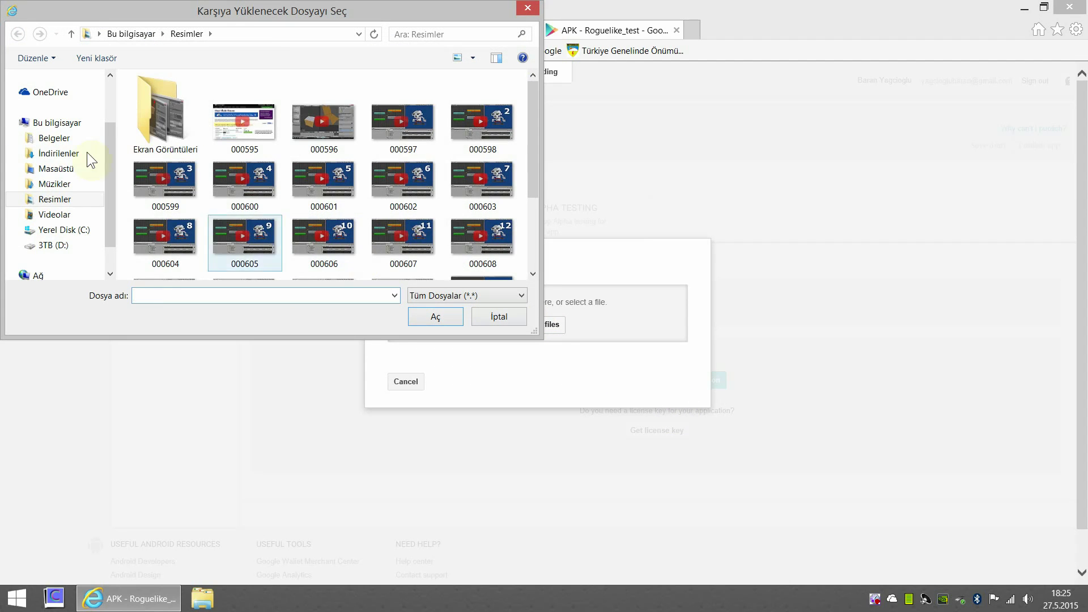
scroll(536, 151, down, 3)
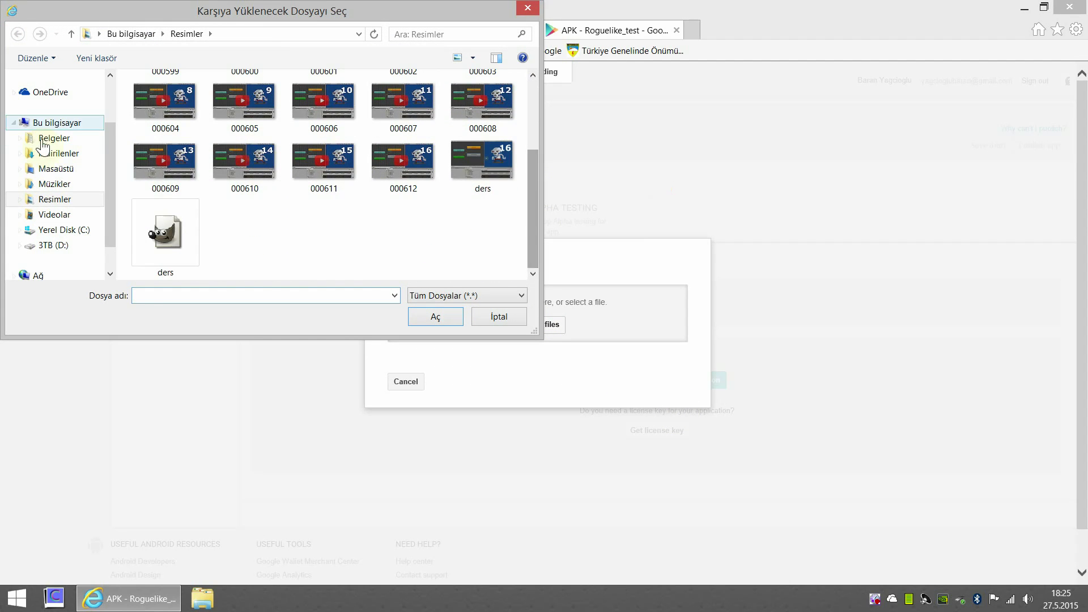
click(165, 229)
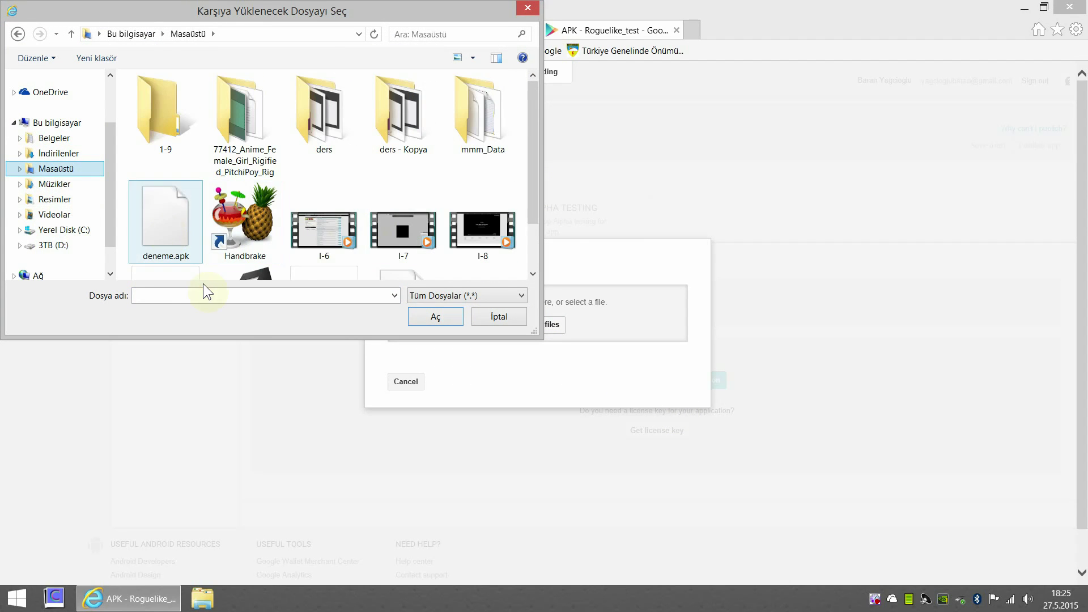
click(435, 316)
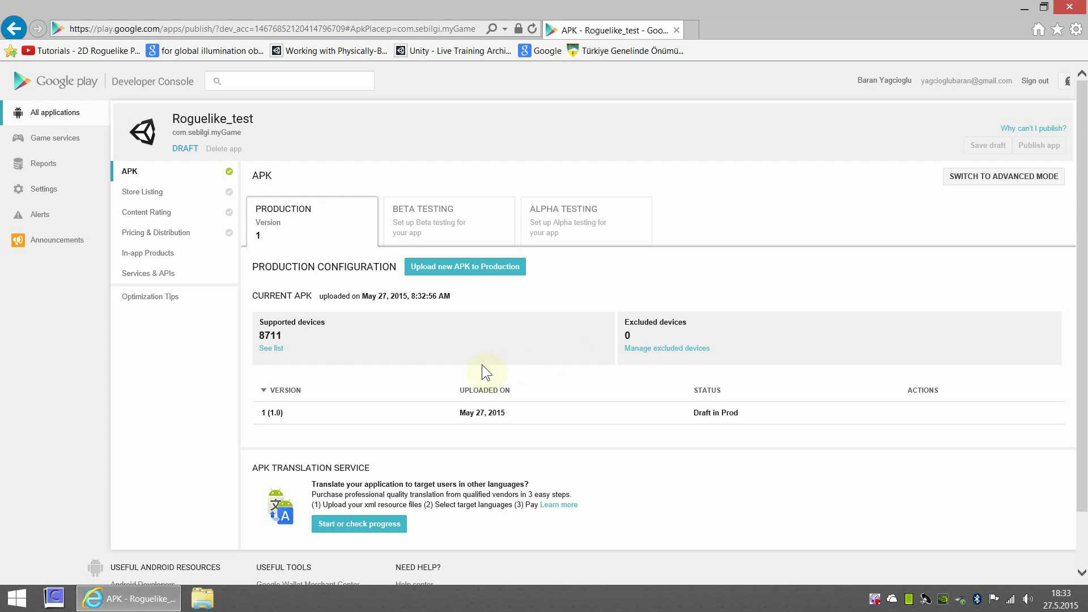
- Review the missing publishing requirements, then go to Roguelike_test's Store Listing page
scroll(674, 522, down, 1)
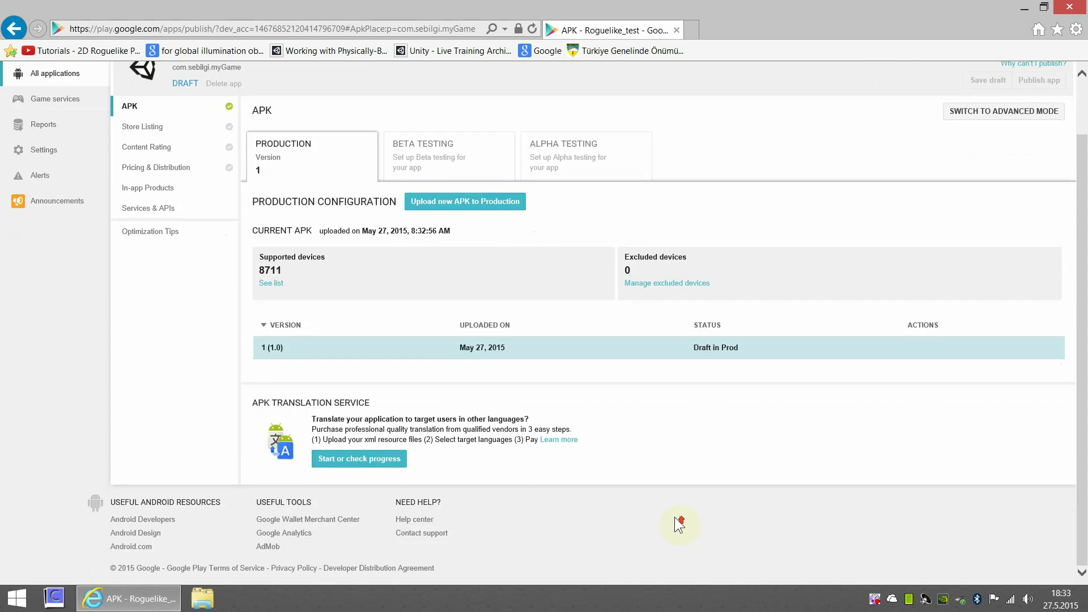
scroll(674, 517, up, 1)
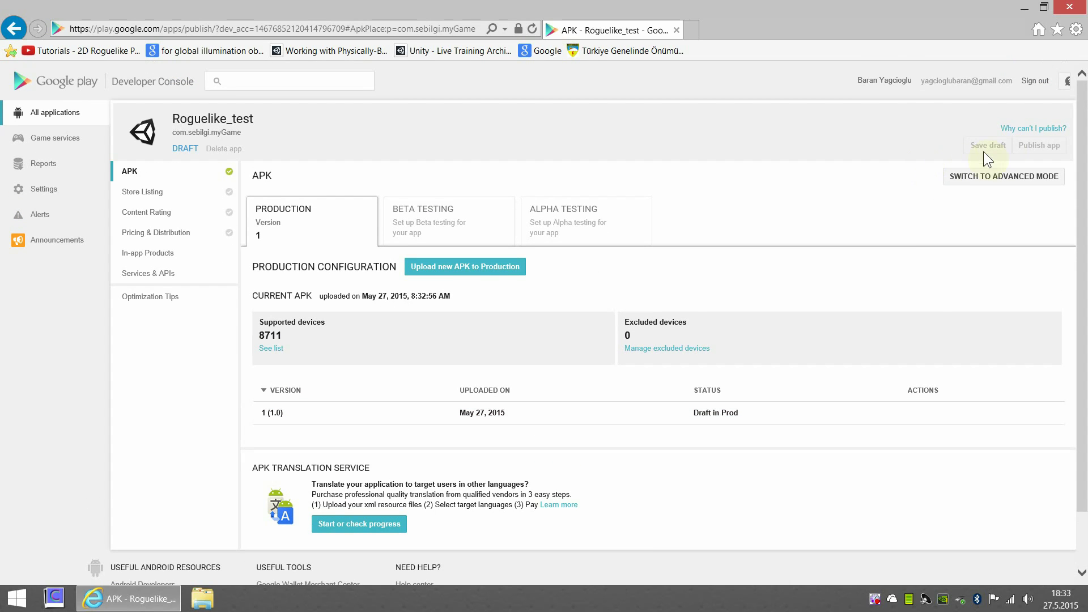
click(1033, 129)
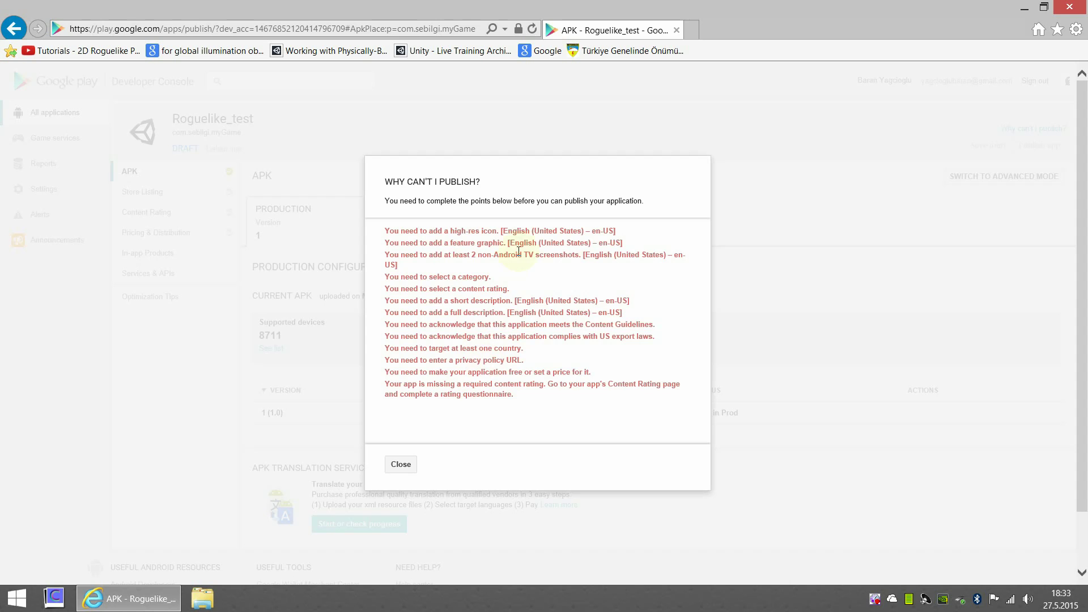
click(409, 468)
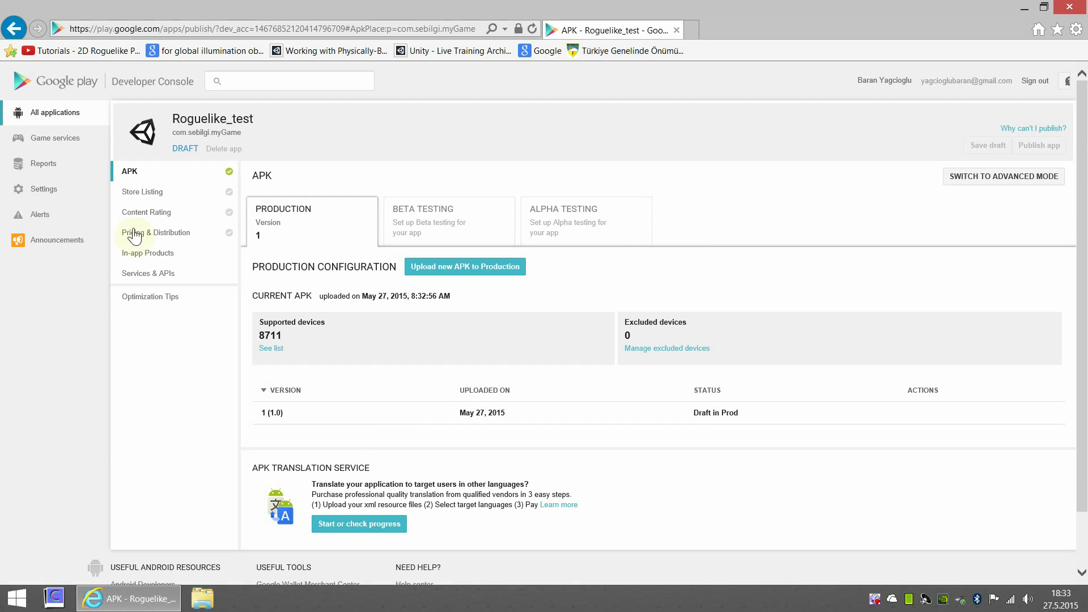
click(141, 193)
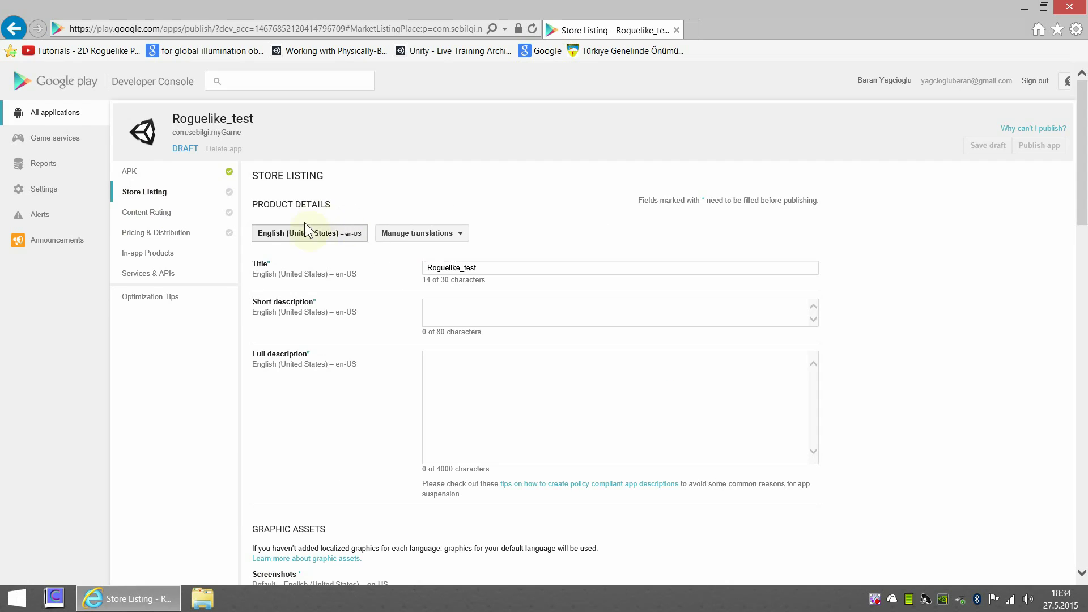
- Enter 'short' as the short description and 'full' as the full description
scroll(460, 318, down, 3)
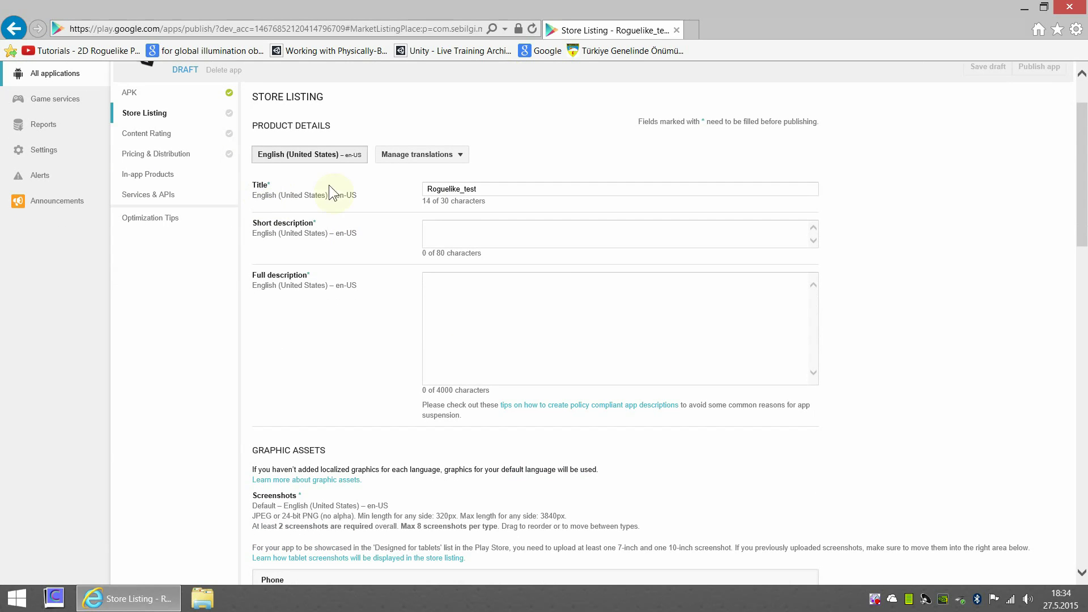
click(442, 230)
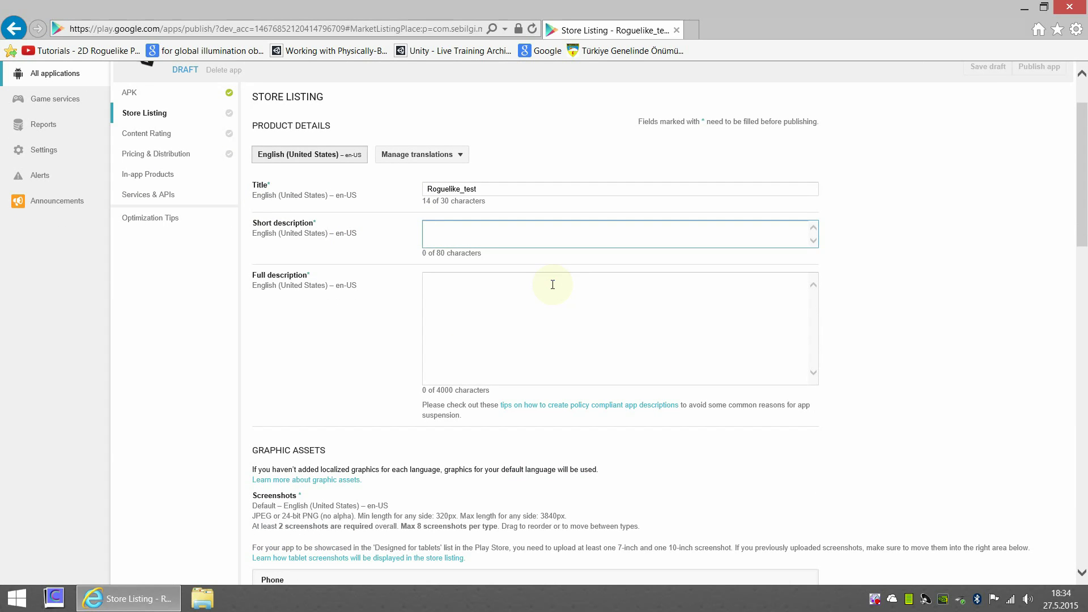
text(short)
click(583, 350)
text(fu)
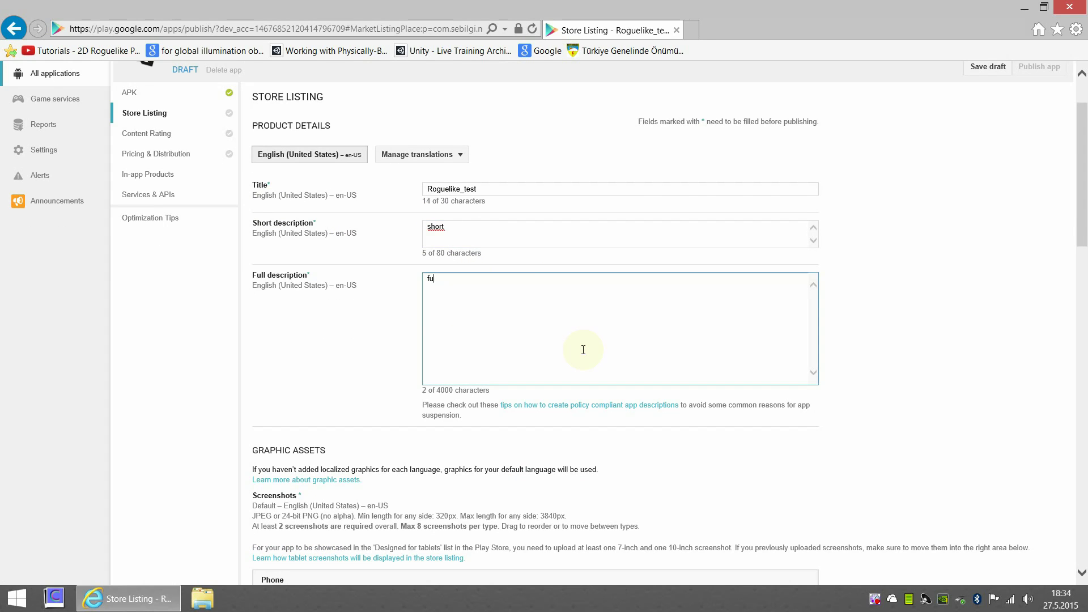
text(ll)
- Save the store listing as a draft and recheck the remaining publishing requirements
scroll(444, 317, up, 2)
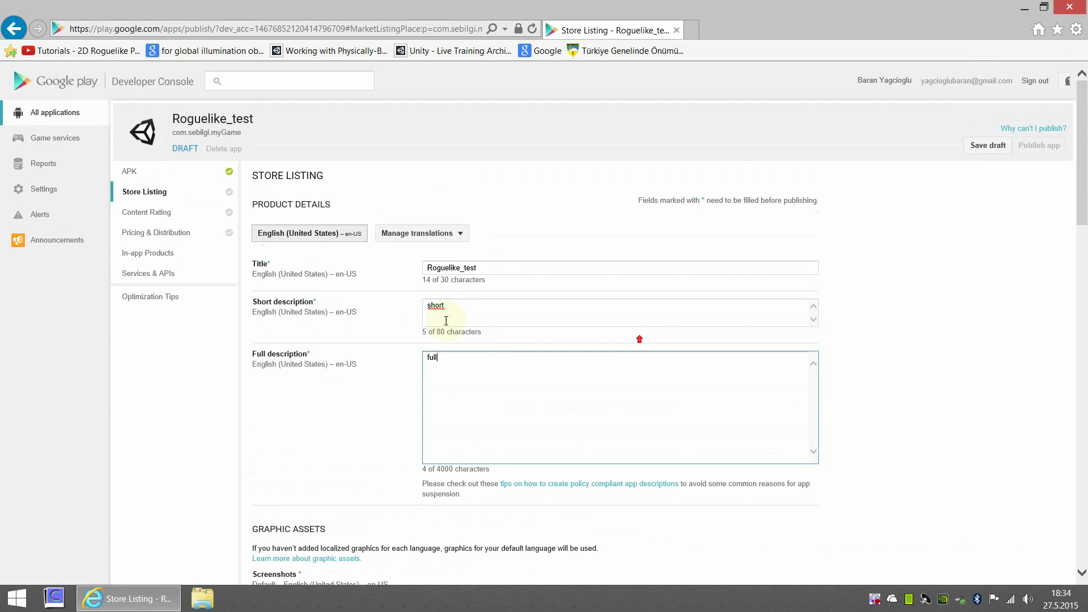
click(983, 149)
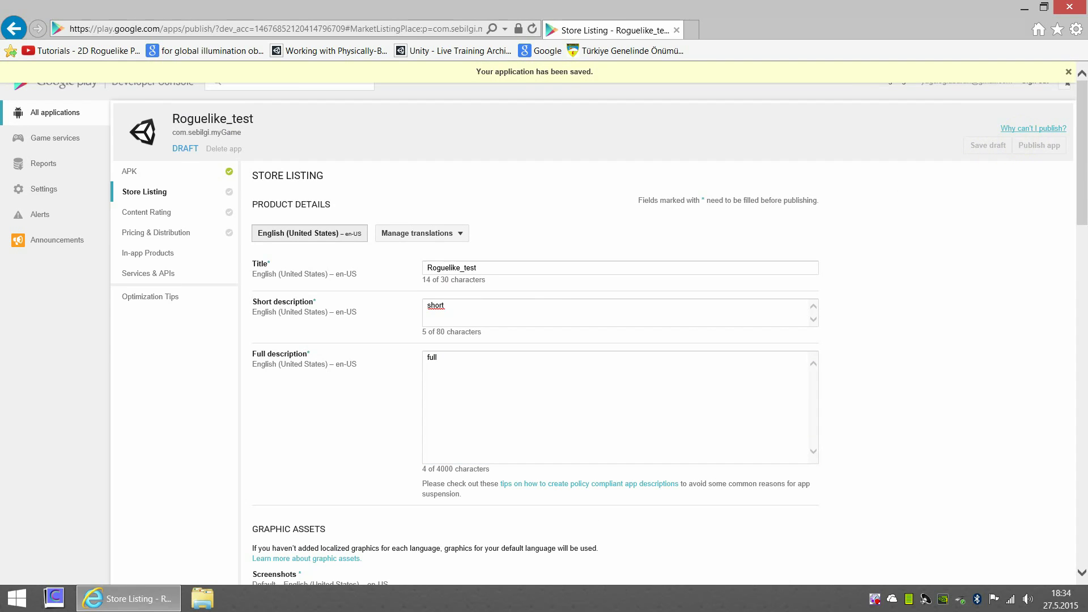
click(1017, 130)
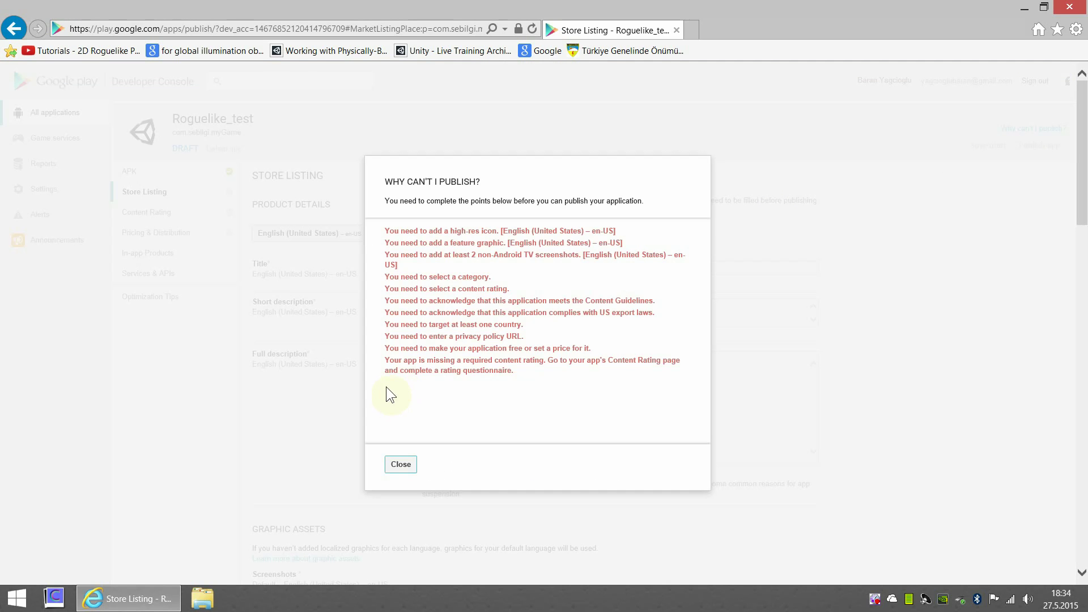
click(404, 467)
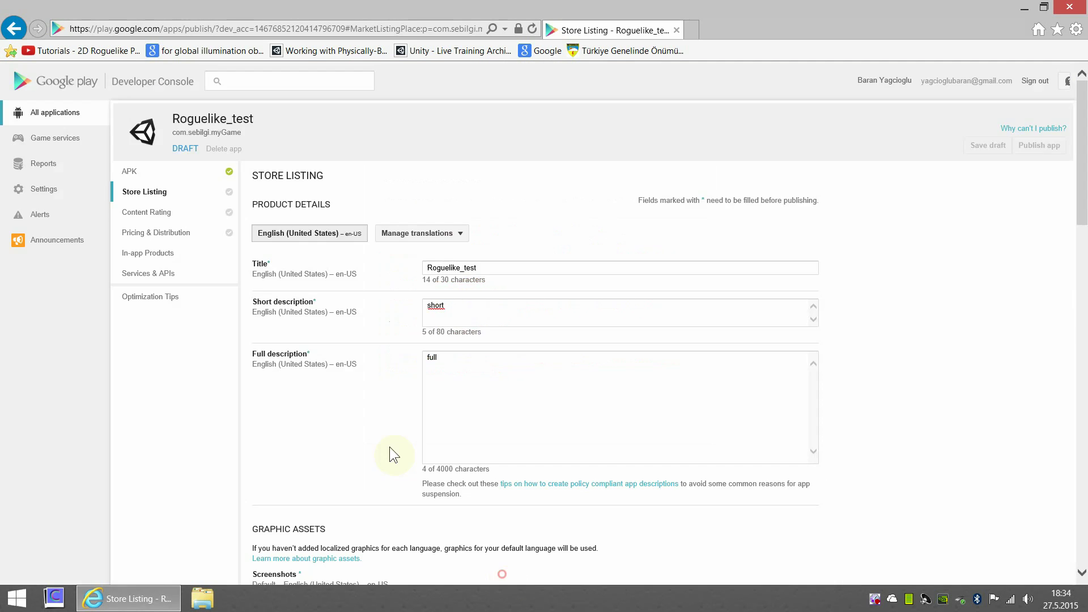
- Open the Content Rating section and start the rating questionnaire
click(156, 213)
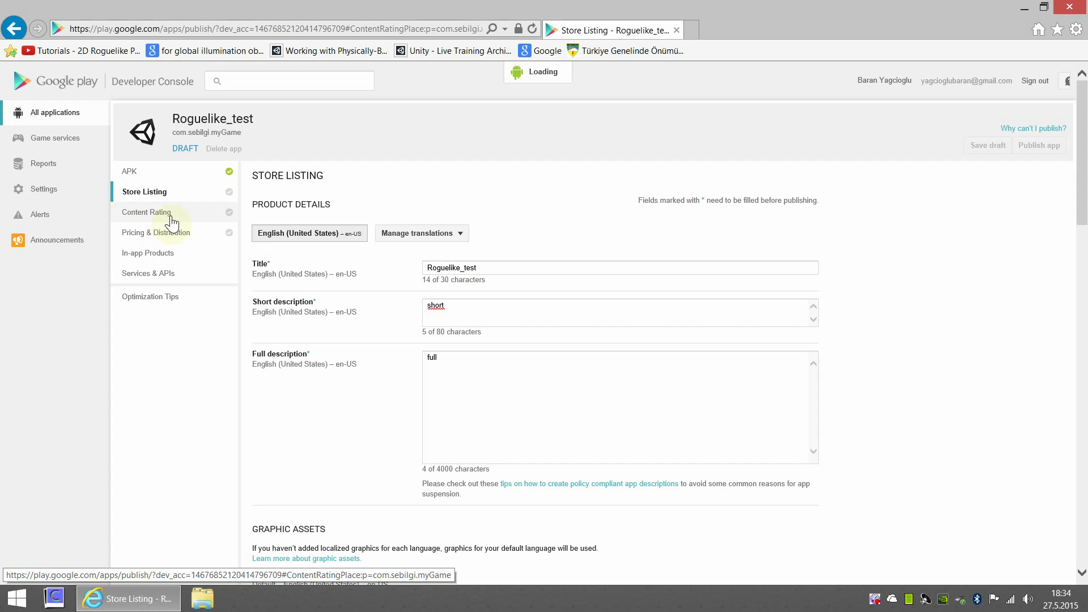
click(148, 231)
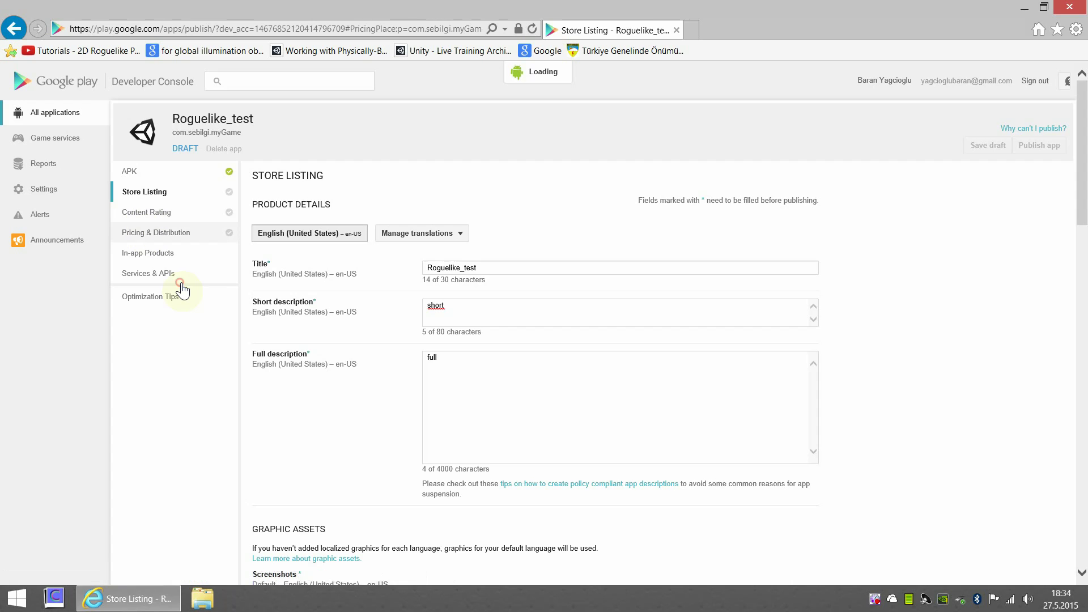
click(146, 215)
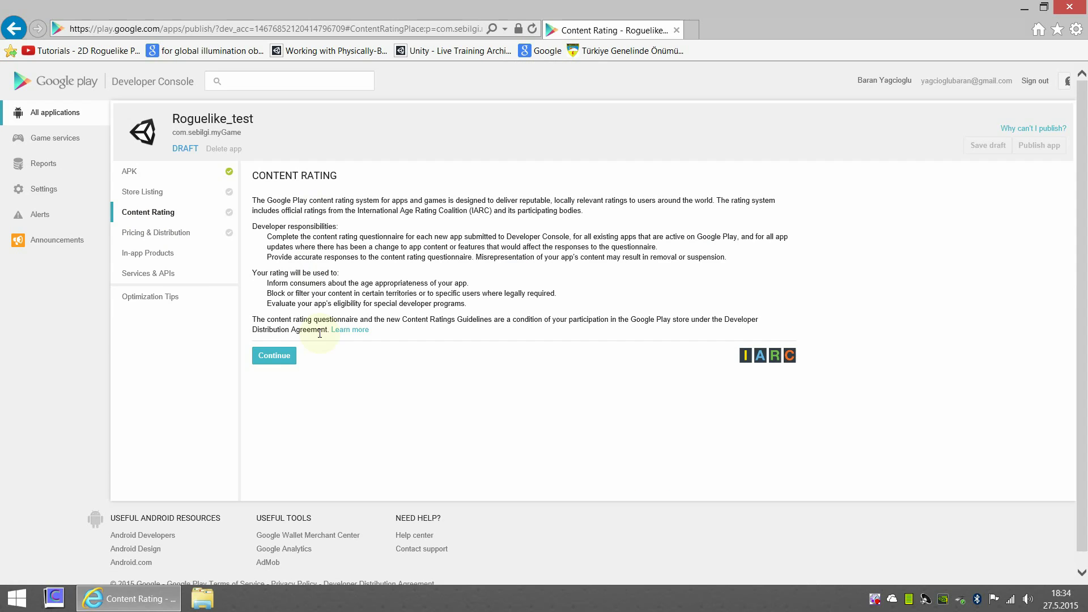
click(286, 361)
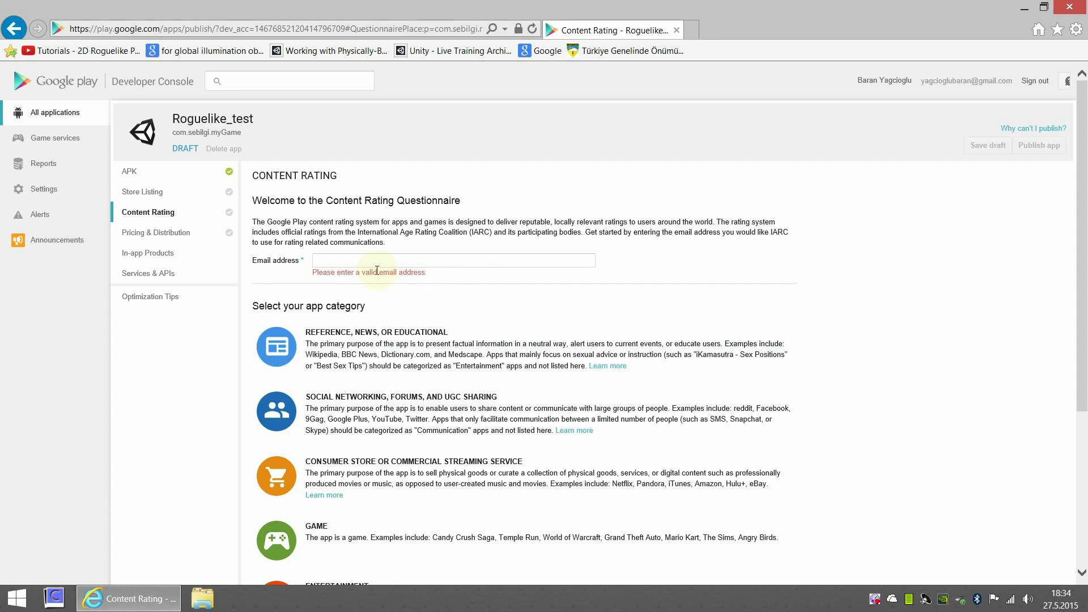
- Look over the questionnaire categories, then open Pricing & Distribution
scroll(430, 334, down, 1)
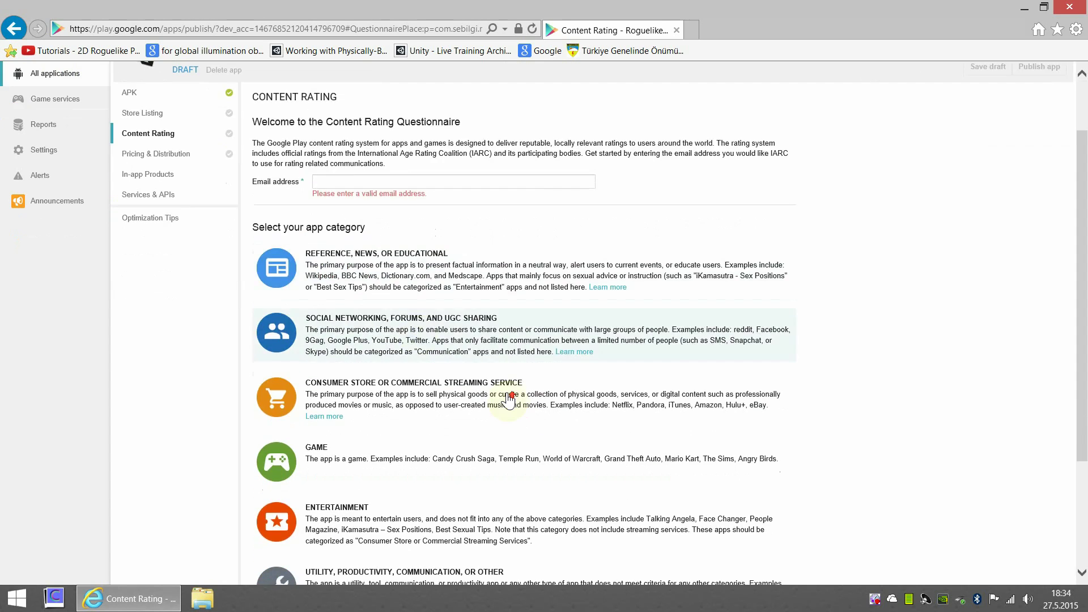
scroll(468, 473, up, 1)
scroll(431, 272, down, 2)
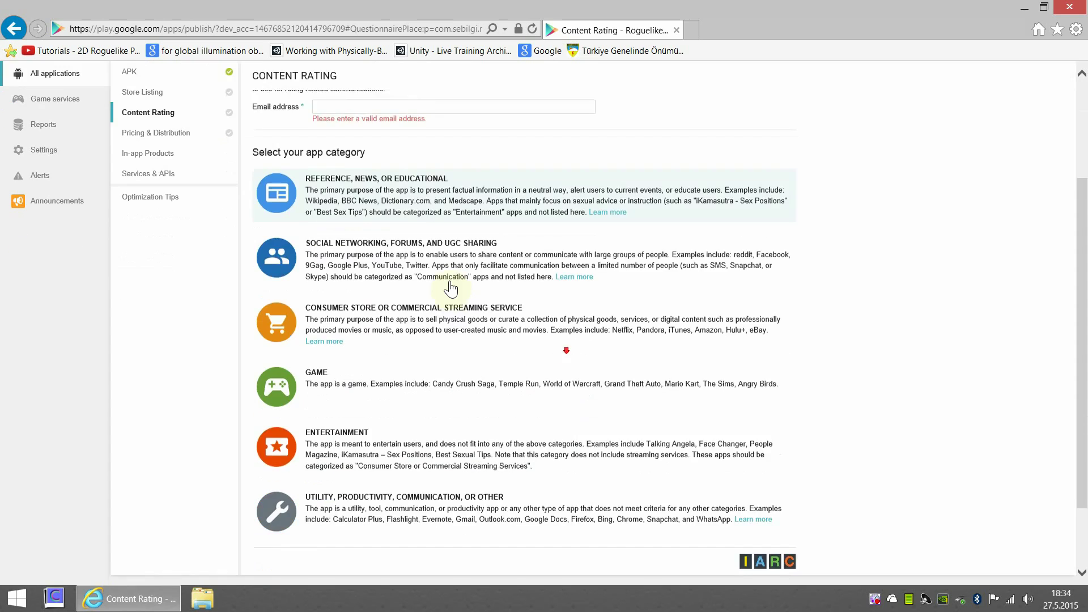
scroll(510, 329, up, 1)
scroll(563, 359, down, 1)
scroll(558, 363, down, 1)
scroll(429, 294, up, 4)
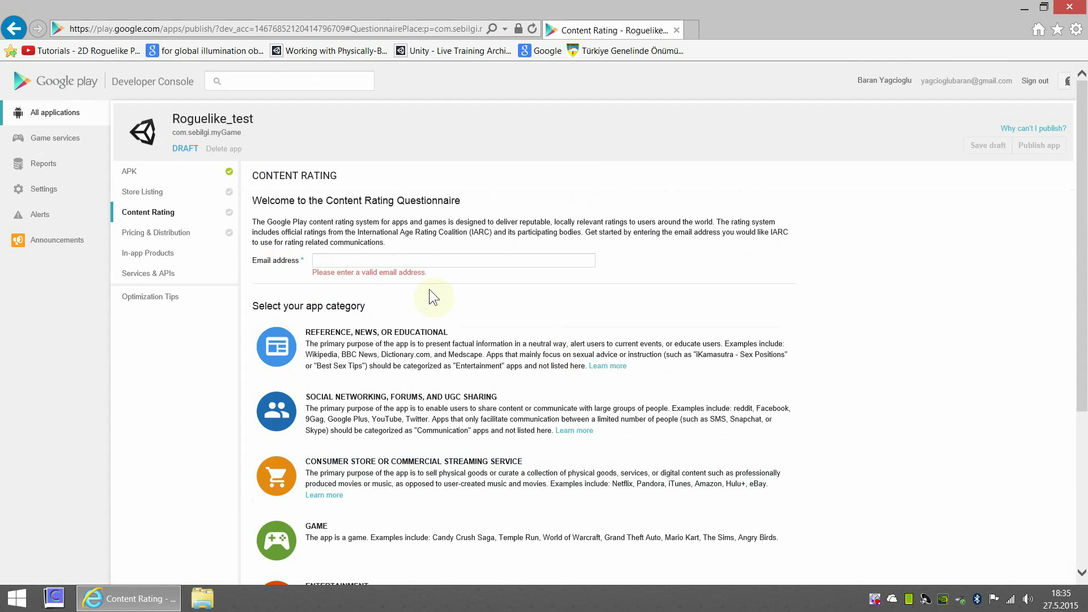
click(164, 244)
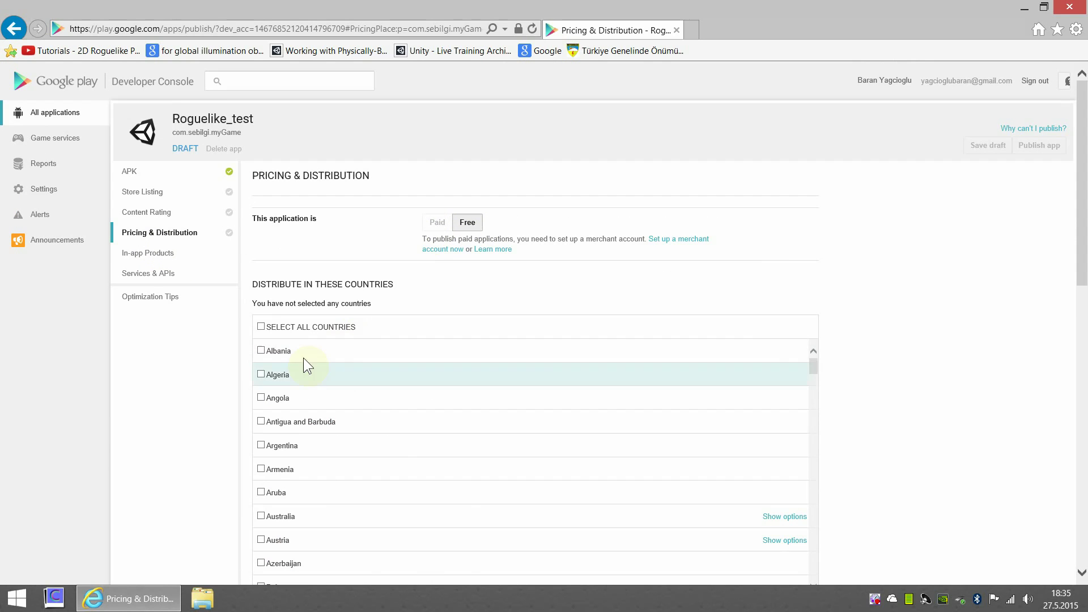
- View the empty In-app Products page, then return to the APK overview
click(154, 260)
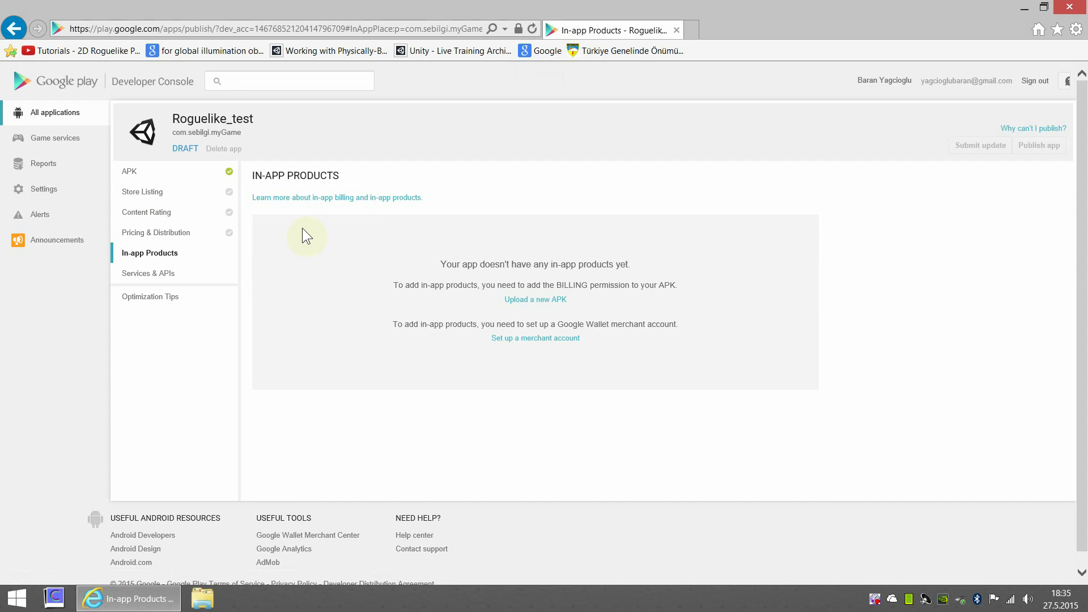
click(129, 171)
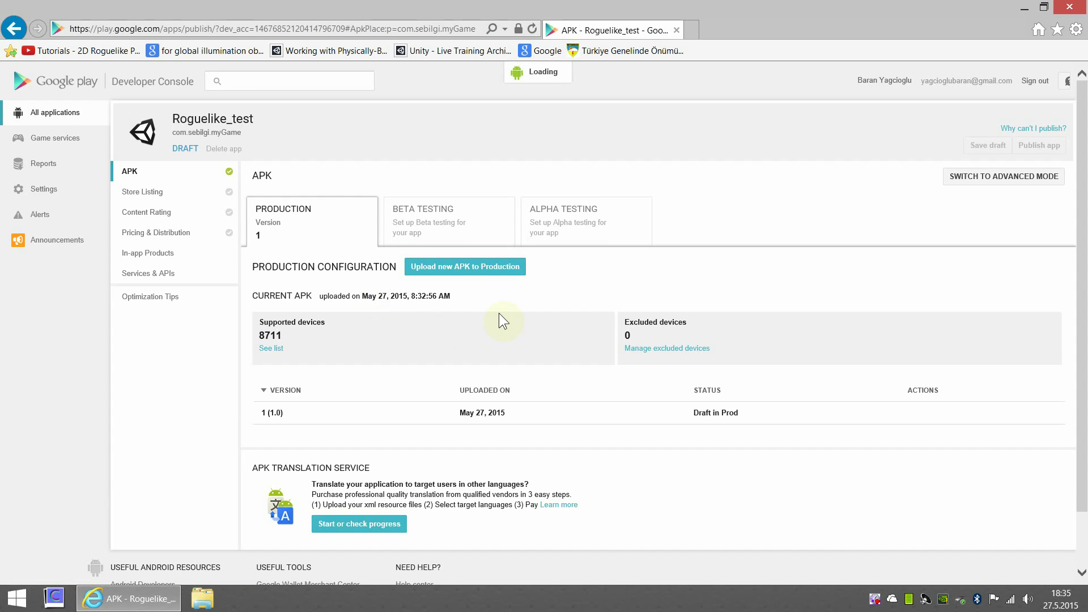